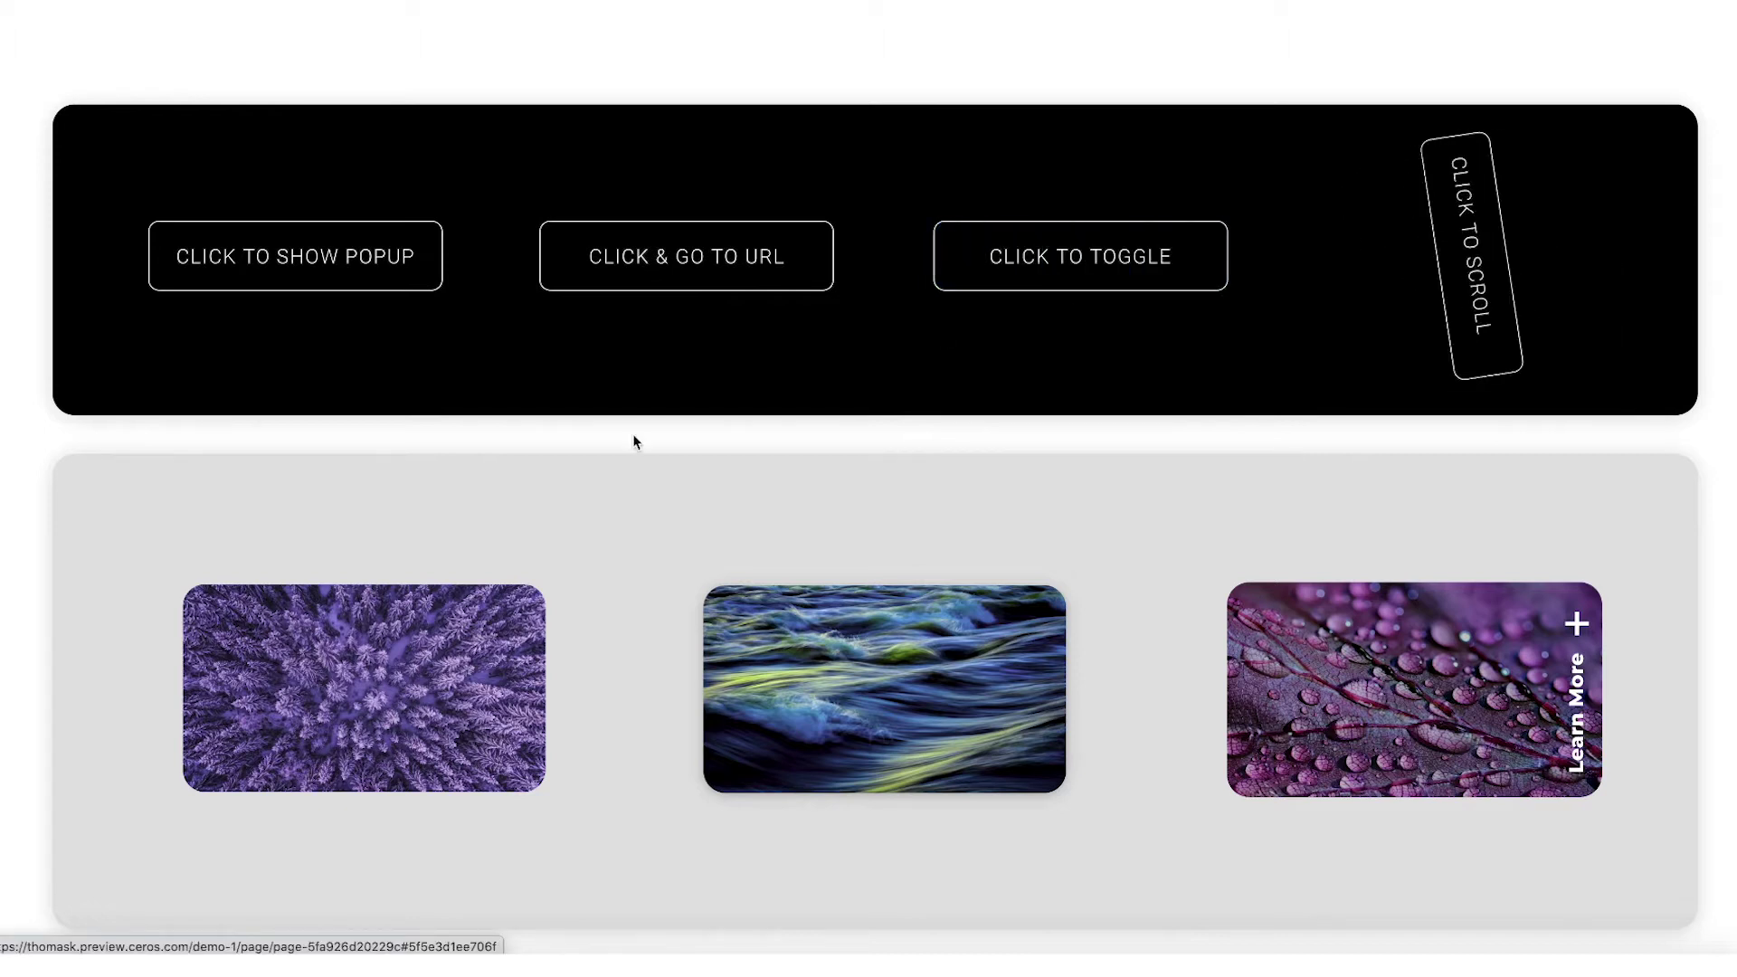
Browse the Colors of the Year example and open the burnt orange colour's detail page.
mouse_move(877, 691)
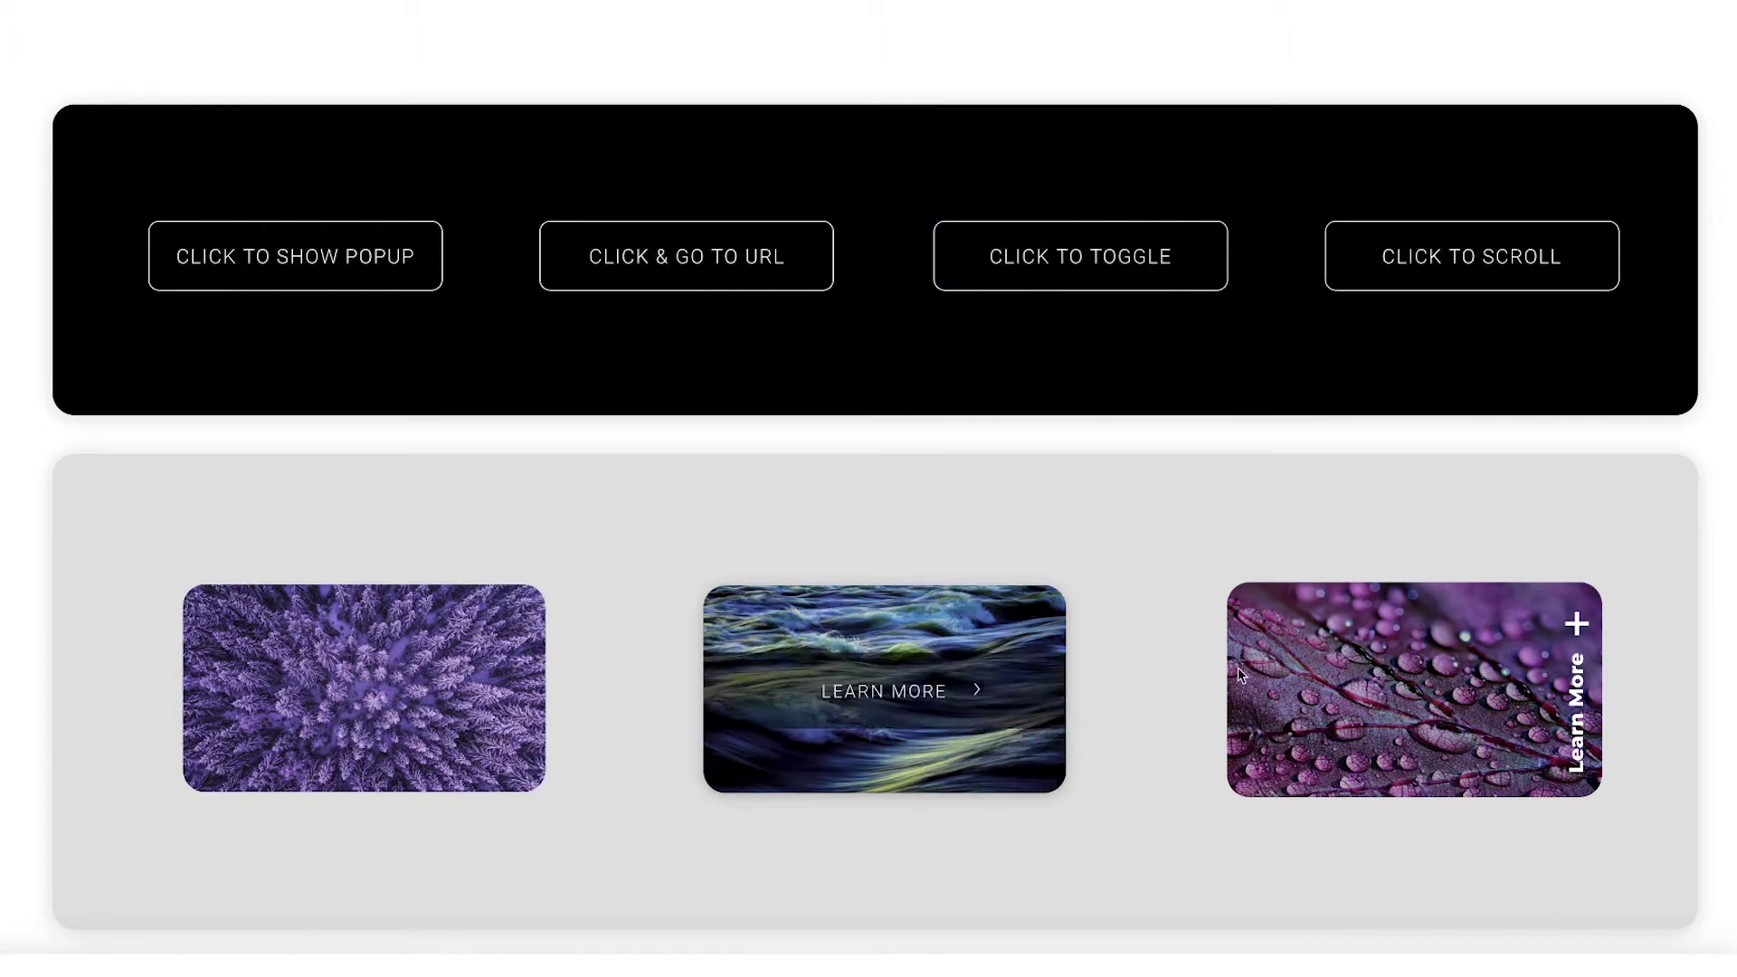
mouse_move(1467, 673)
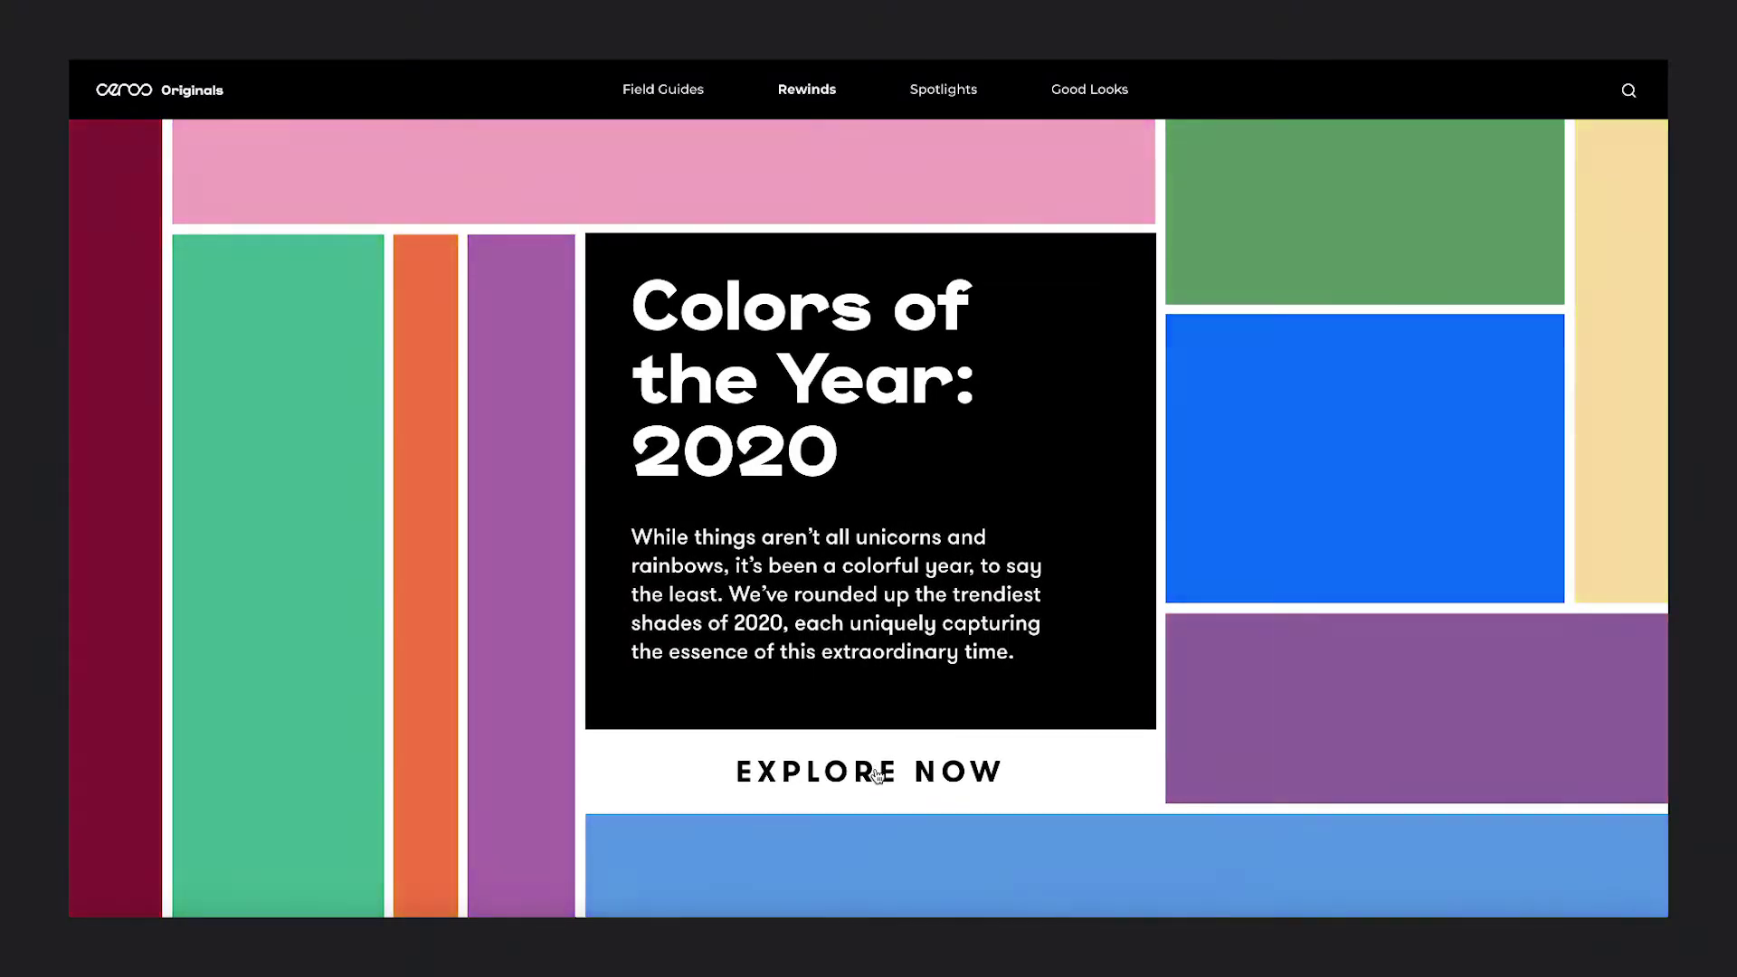
click(875, 772)
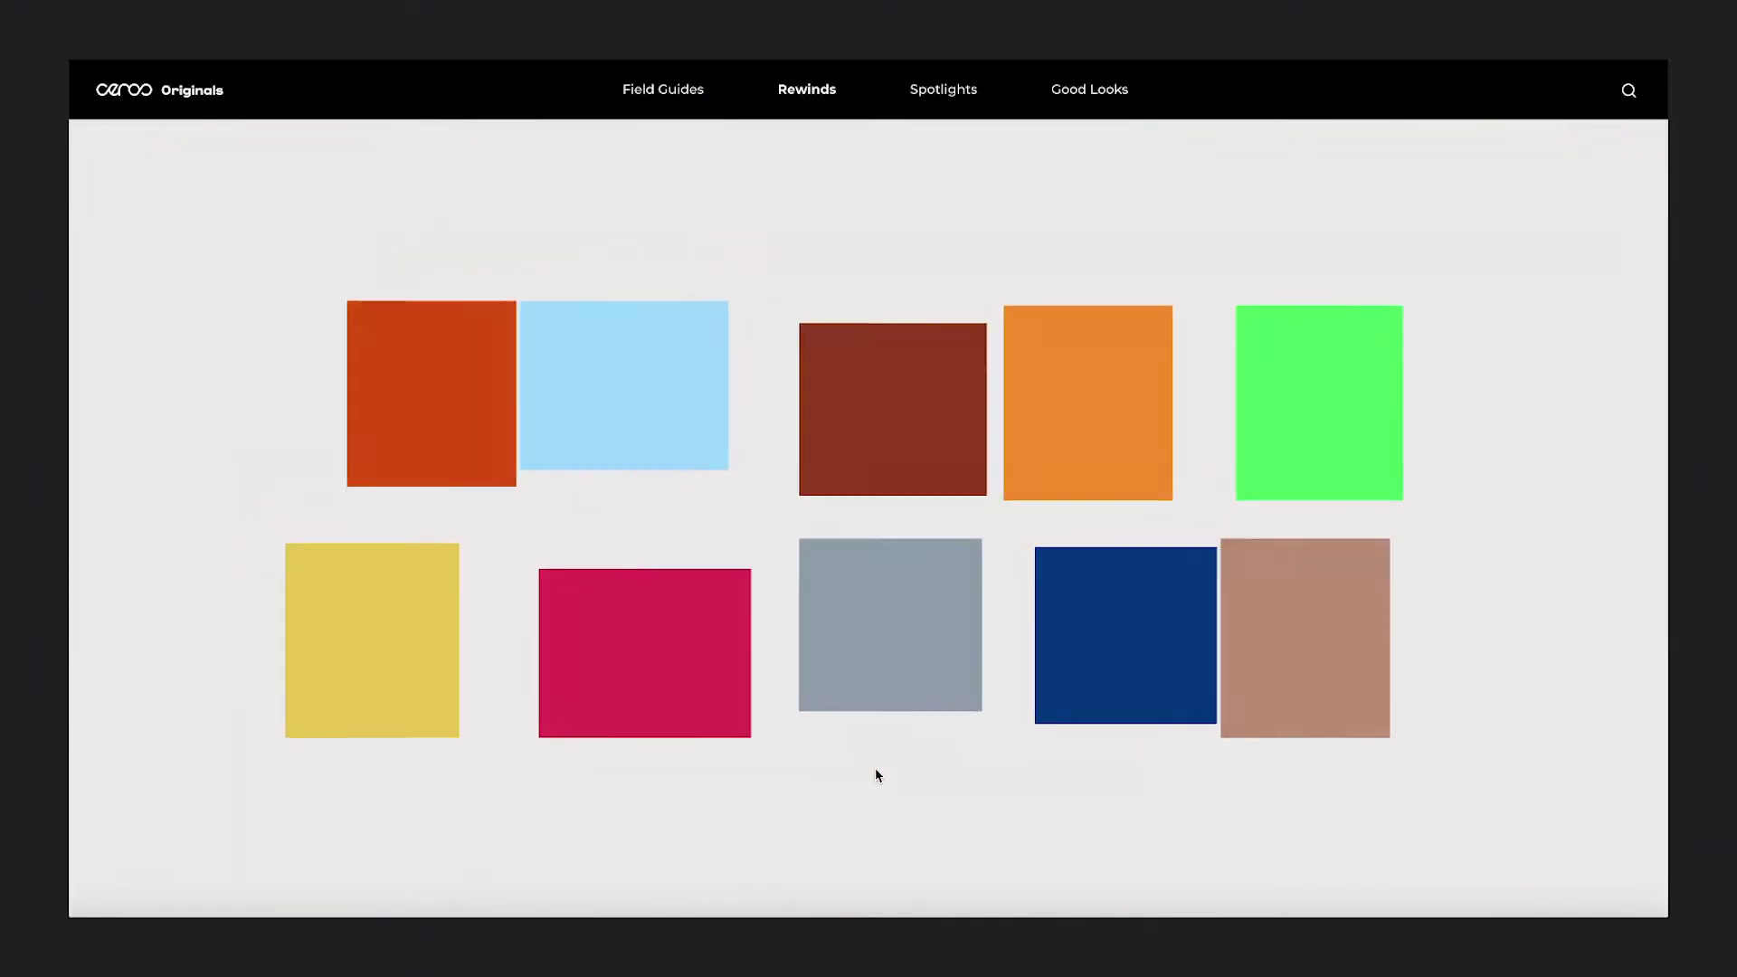
click(410, 422)
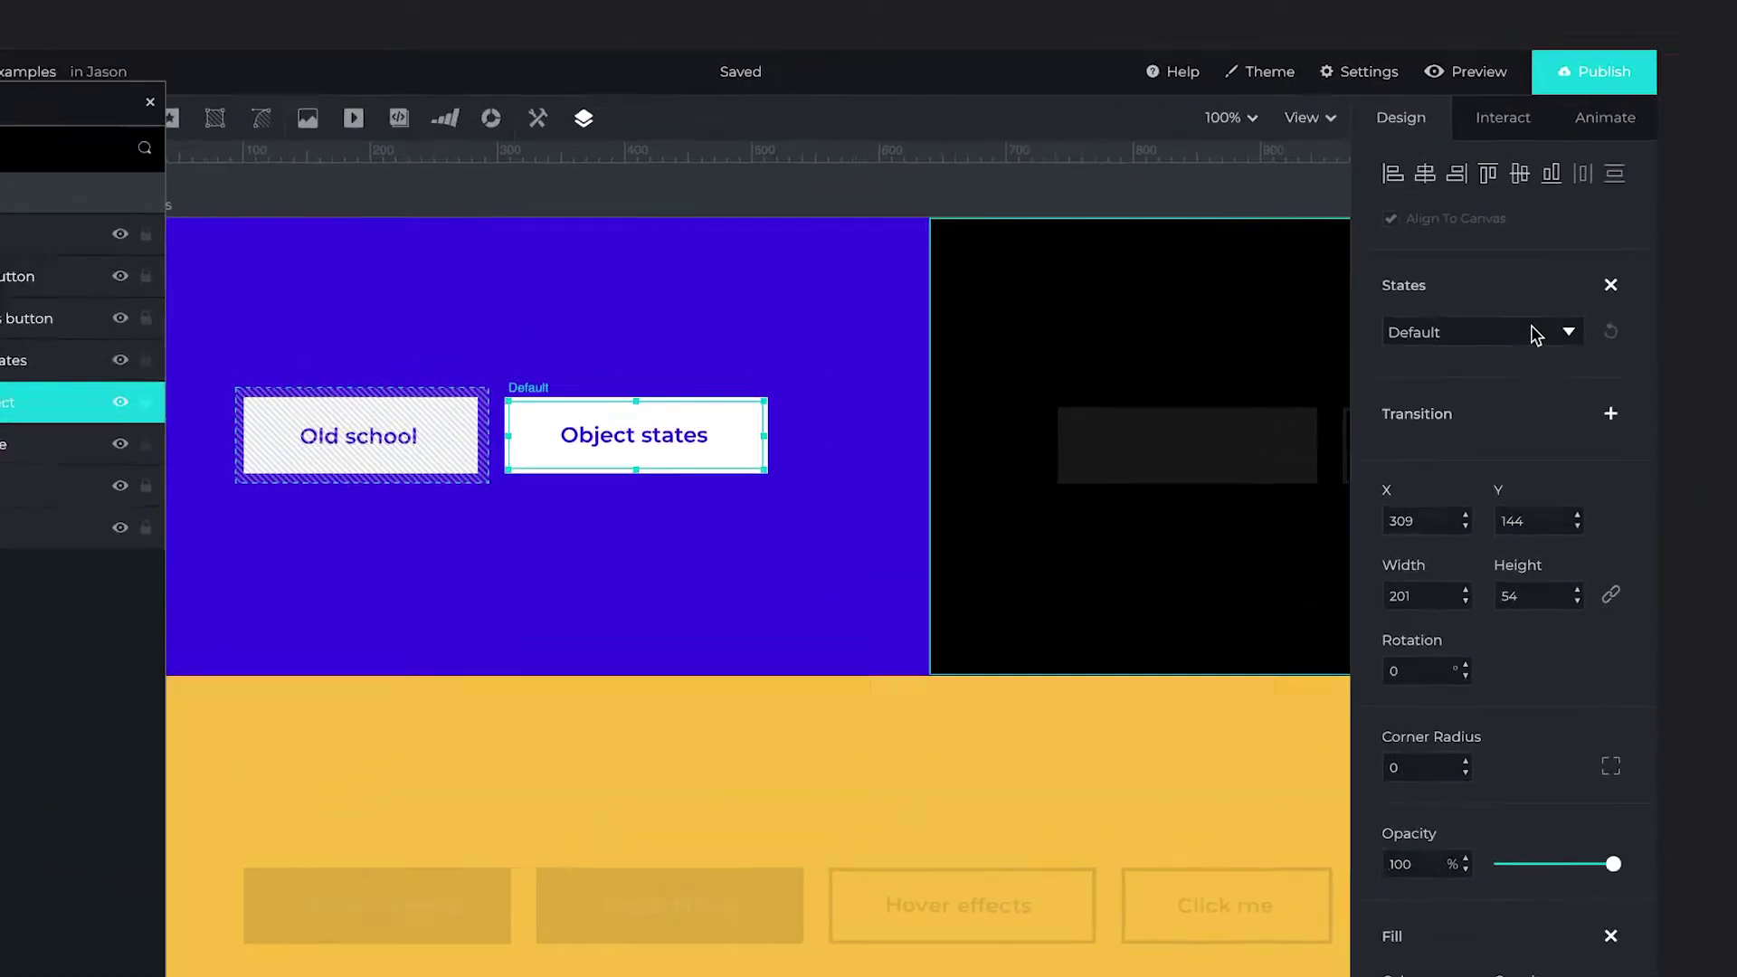
Add a Hover state to the image with a transition of 0 s delay and 0.5 s duration.
click(1547, 284)
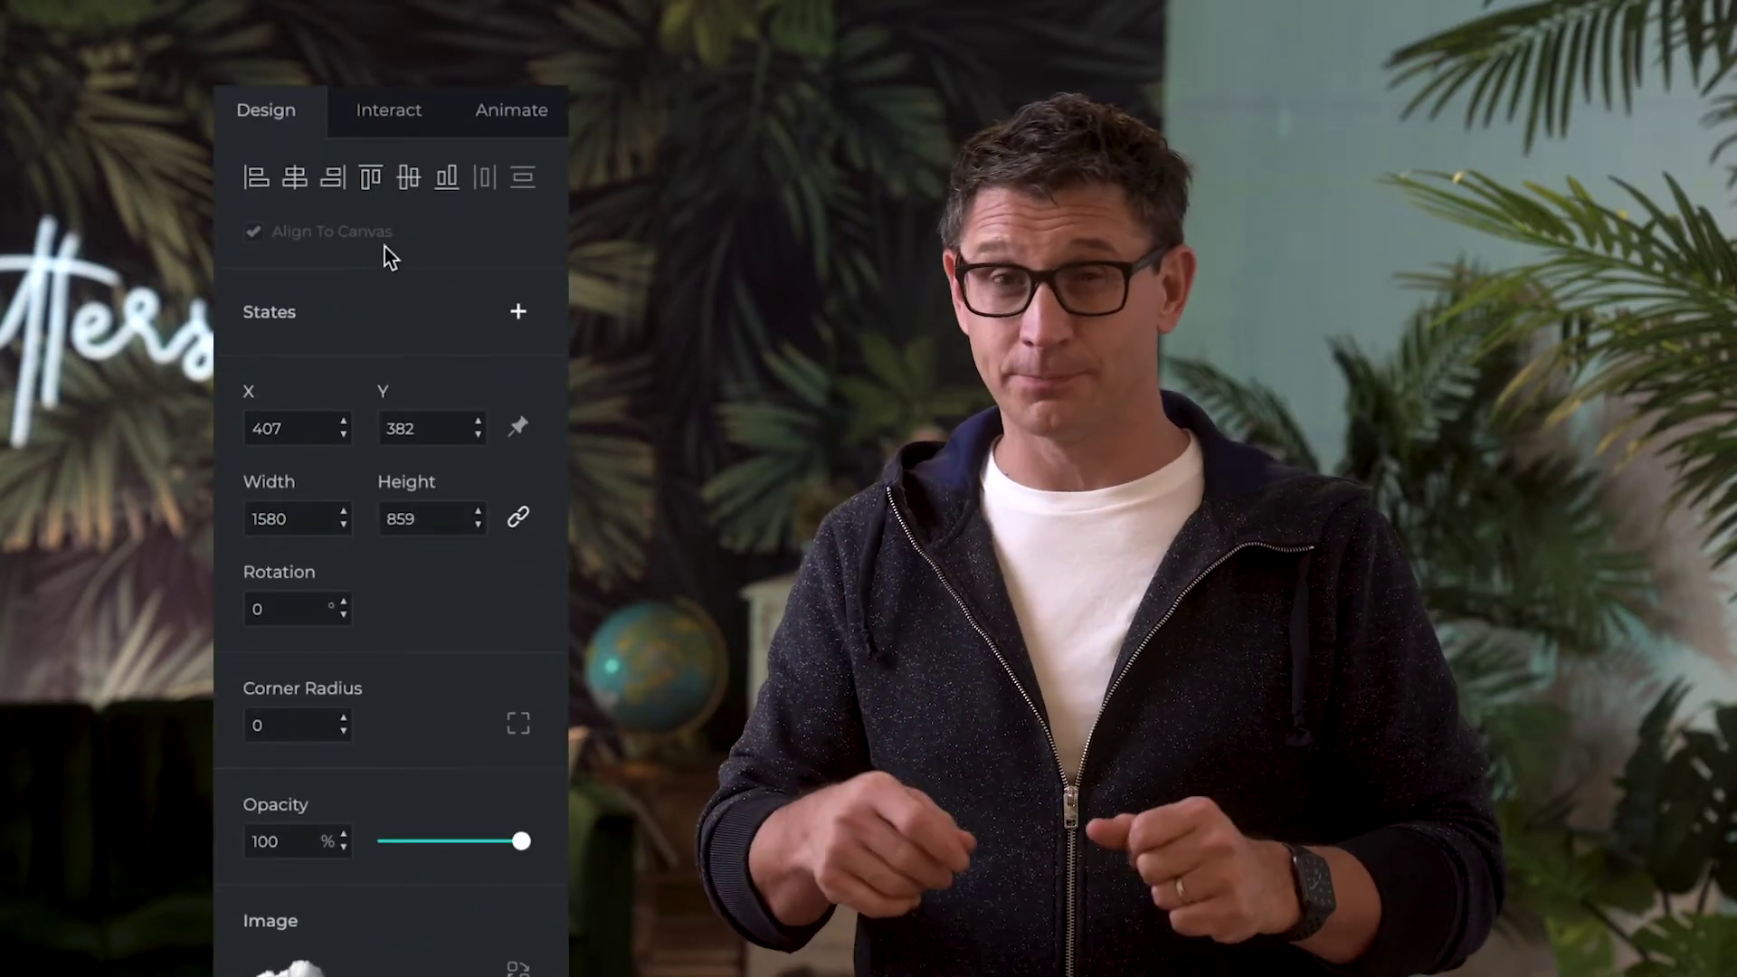
click(513, 314)
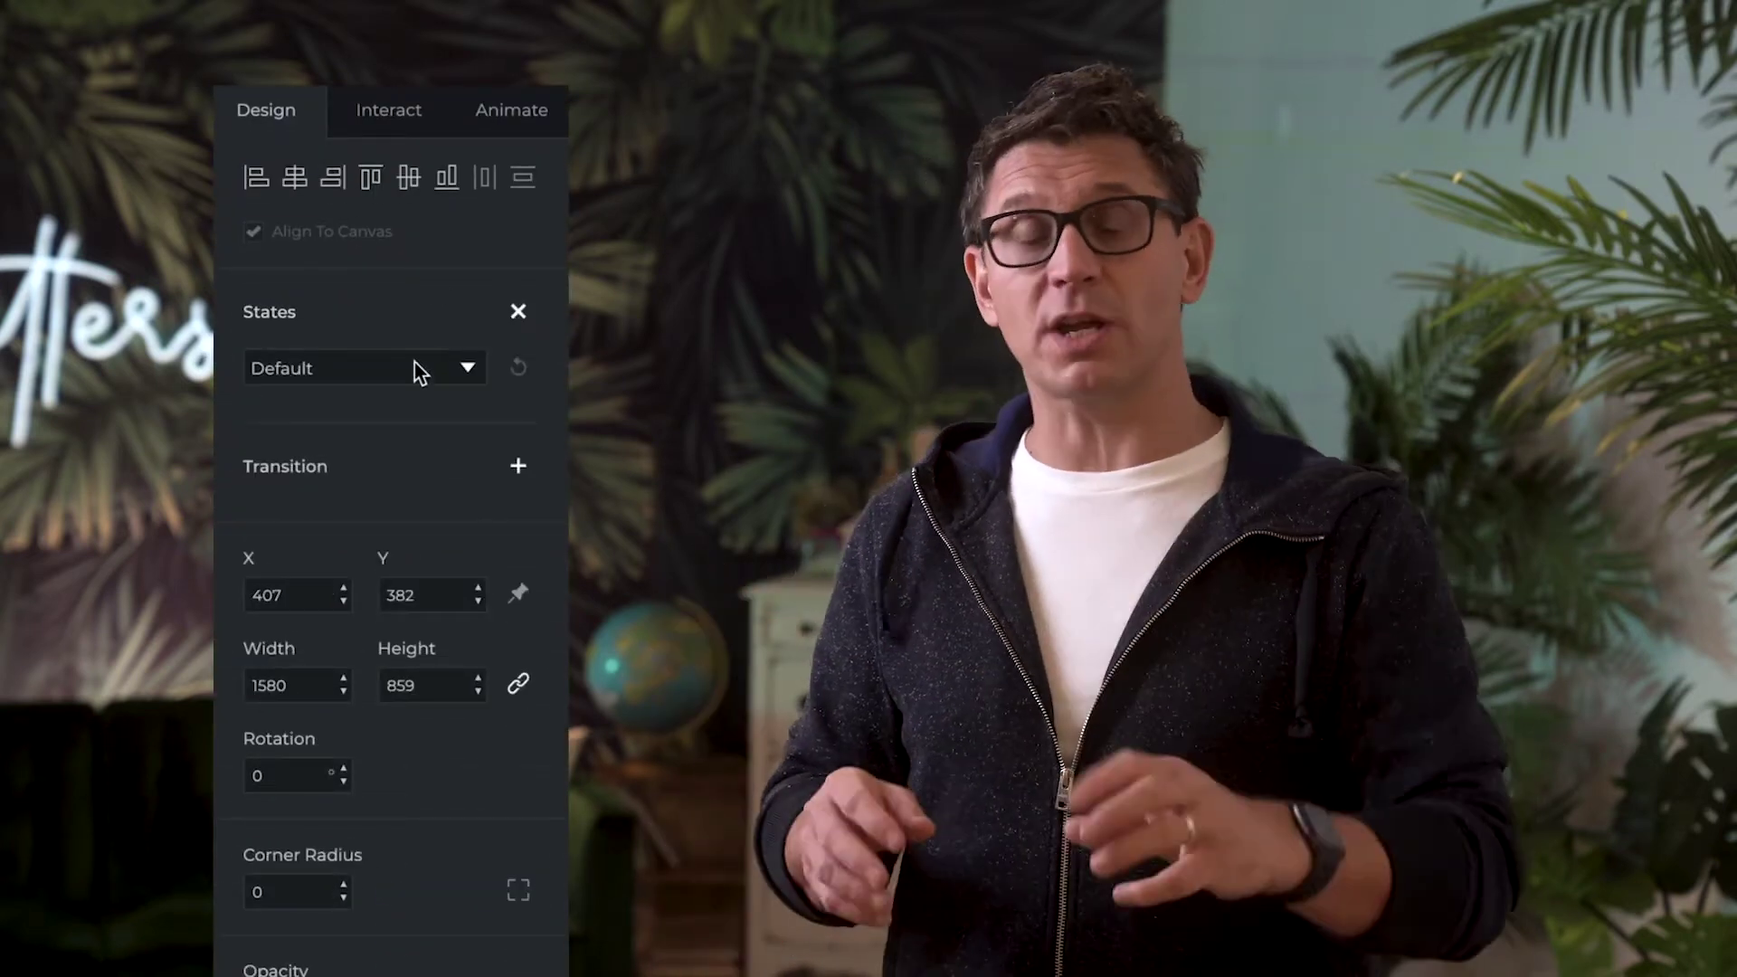
click(405, 367)
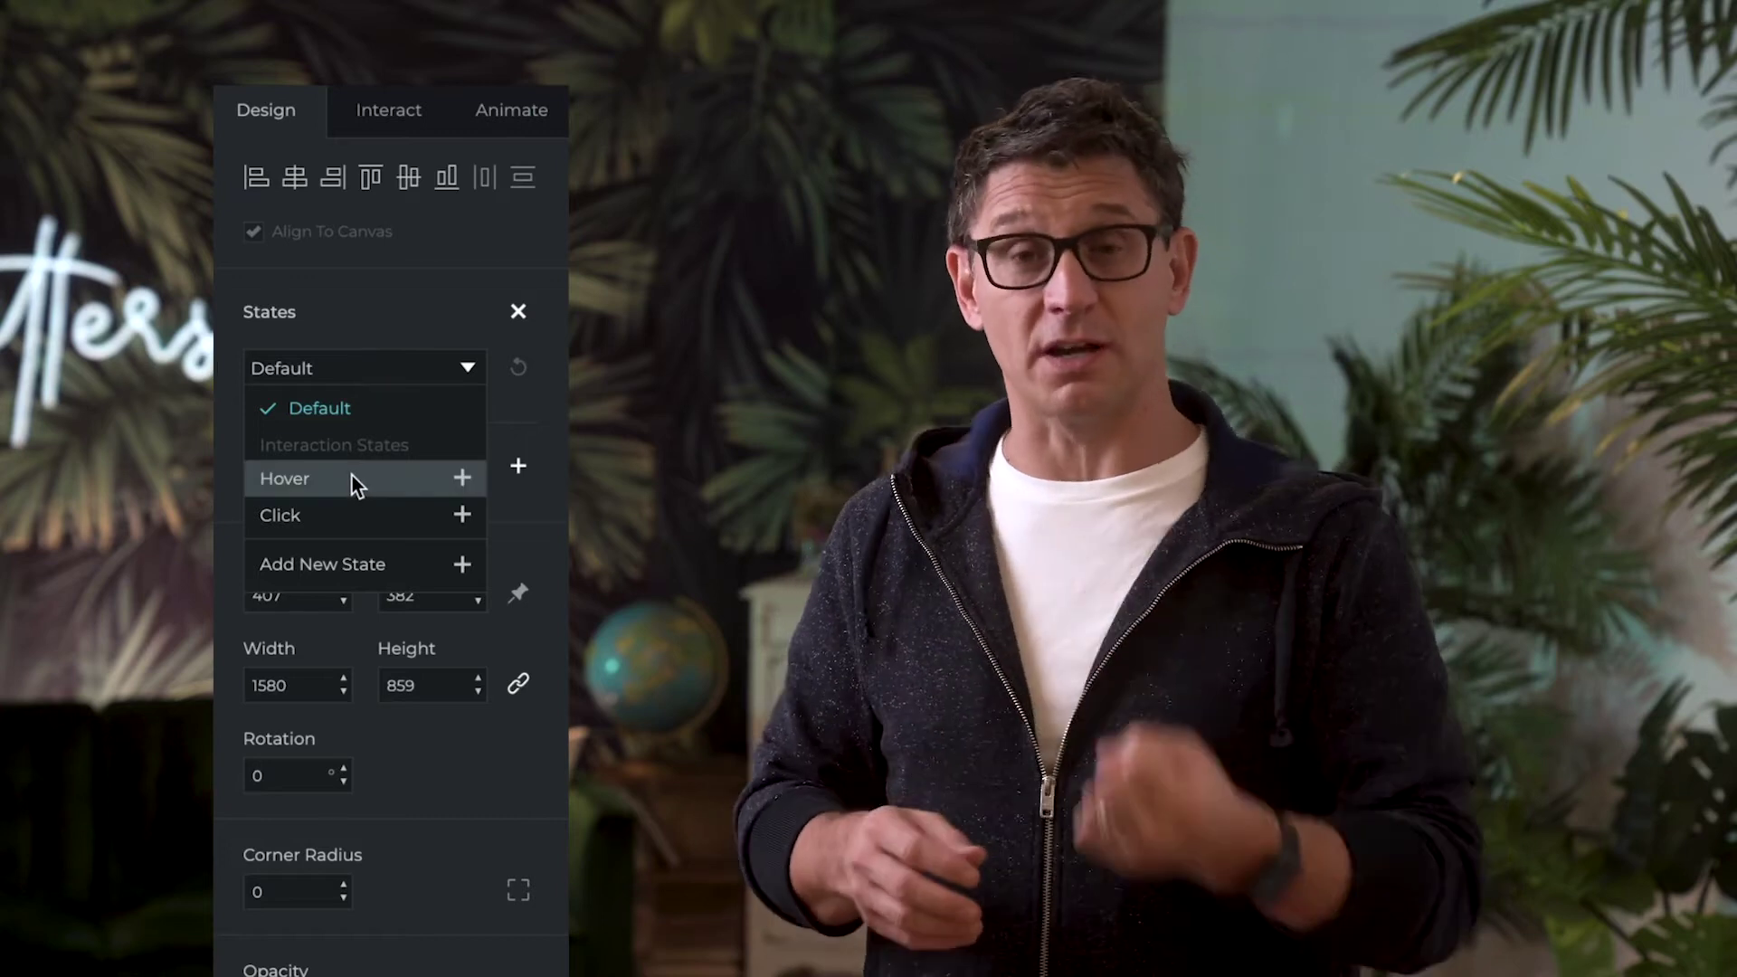
click(351, 477)
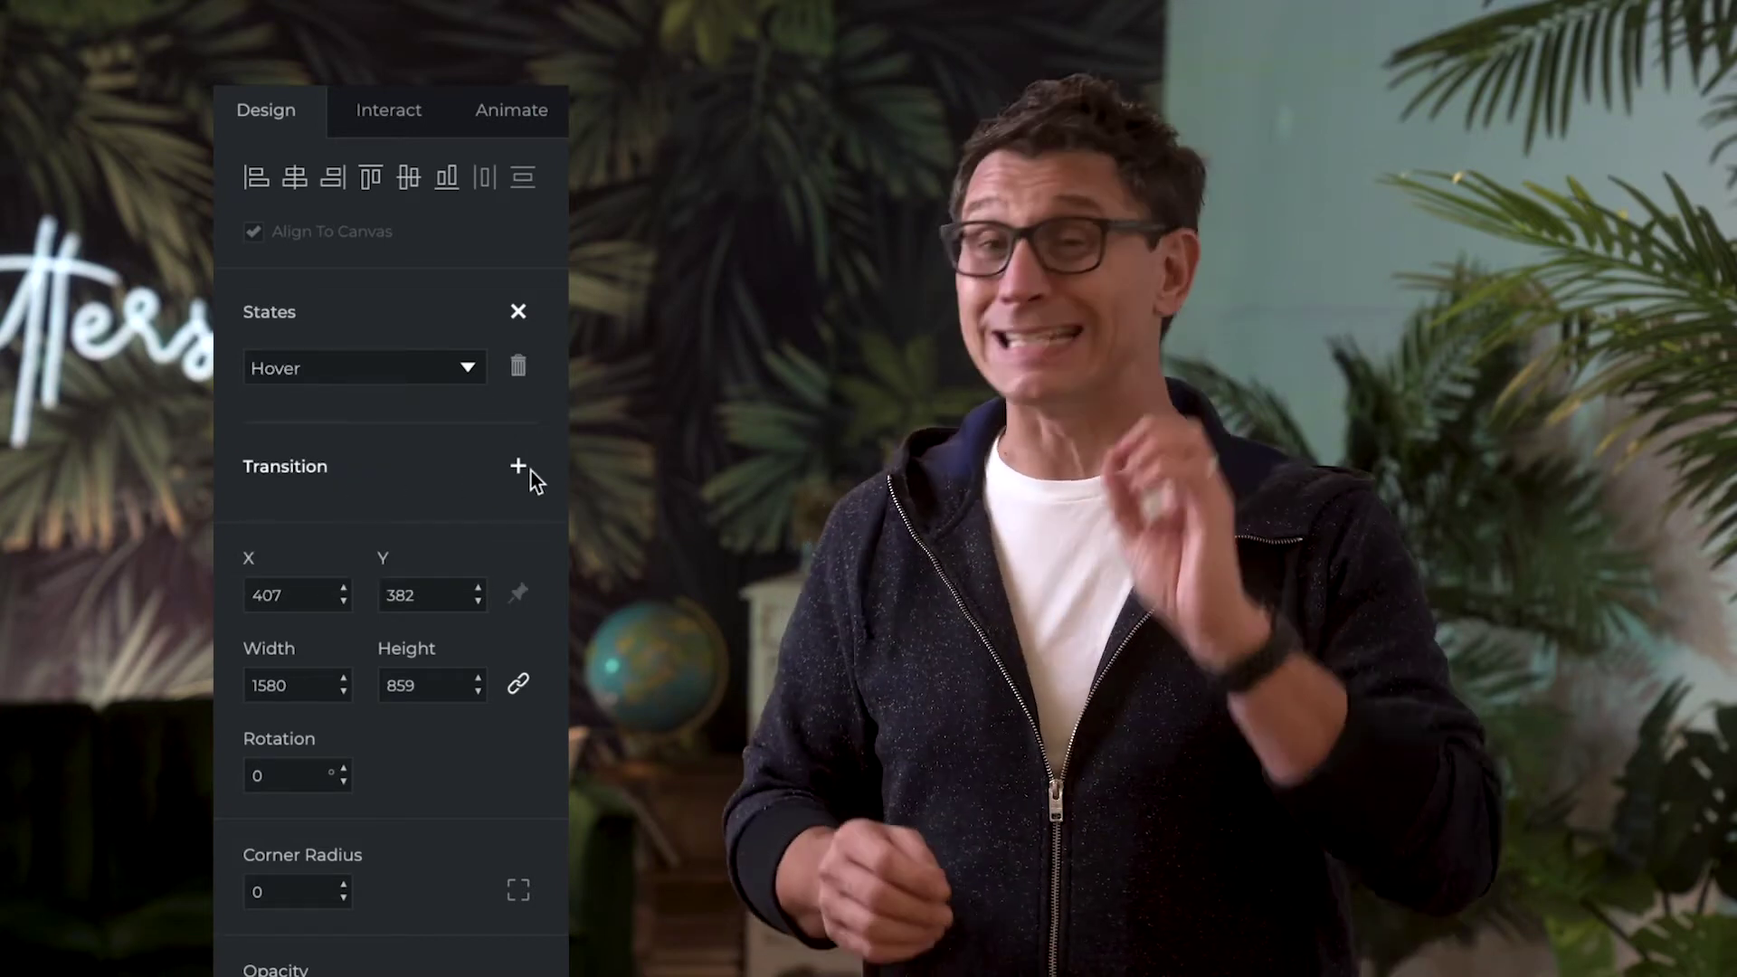
click(530, 471)
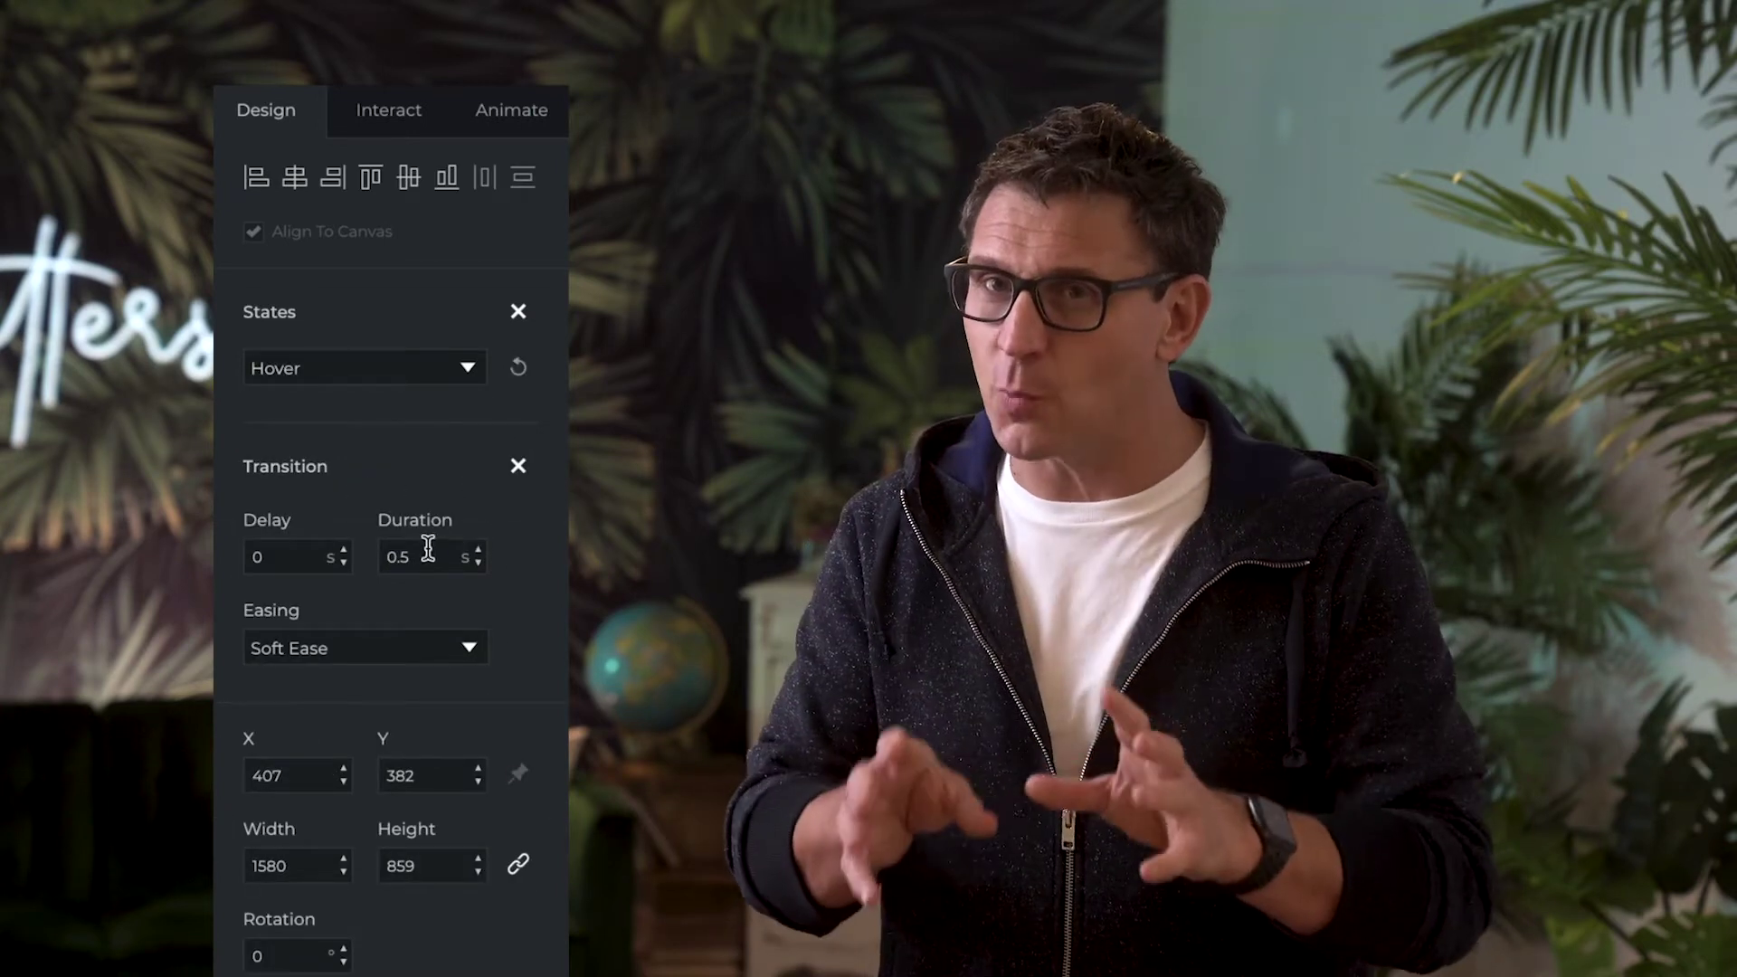
click(401, 556)
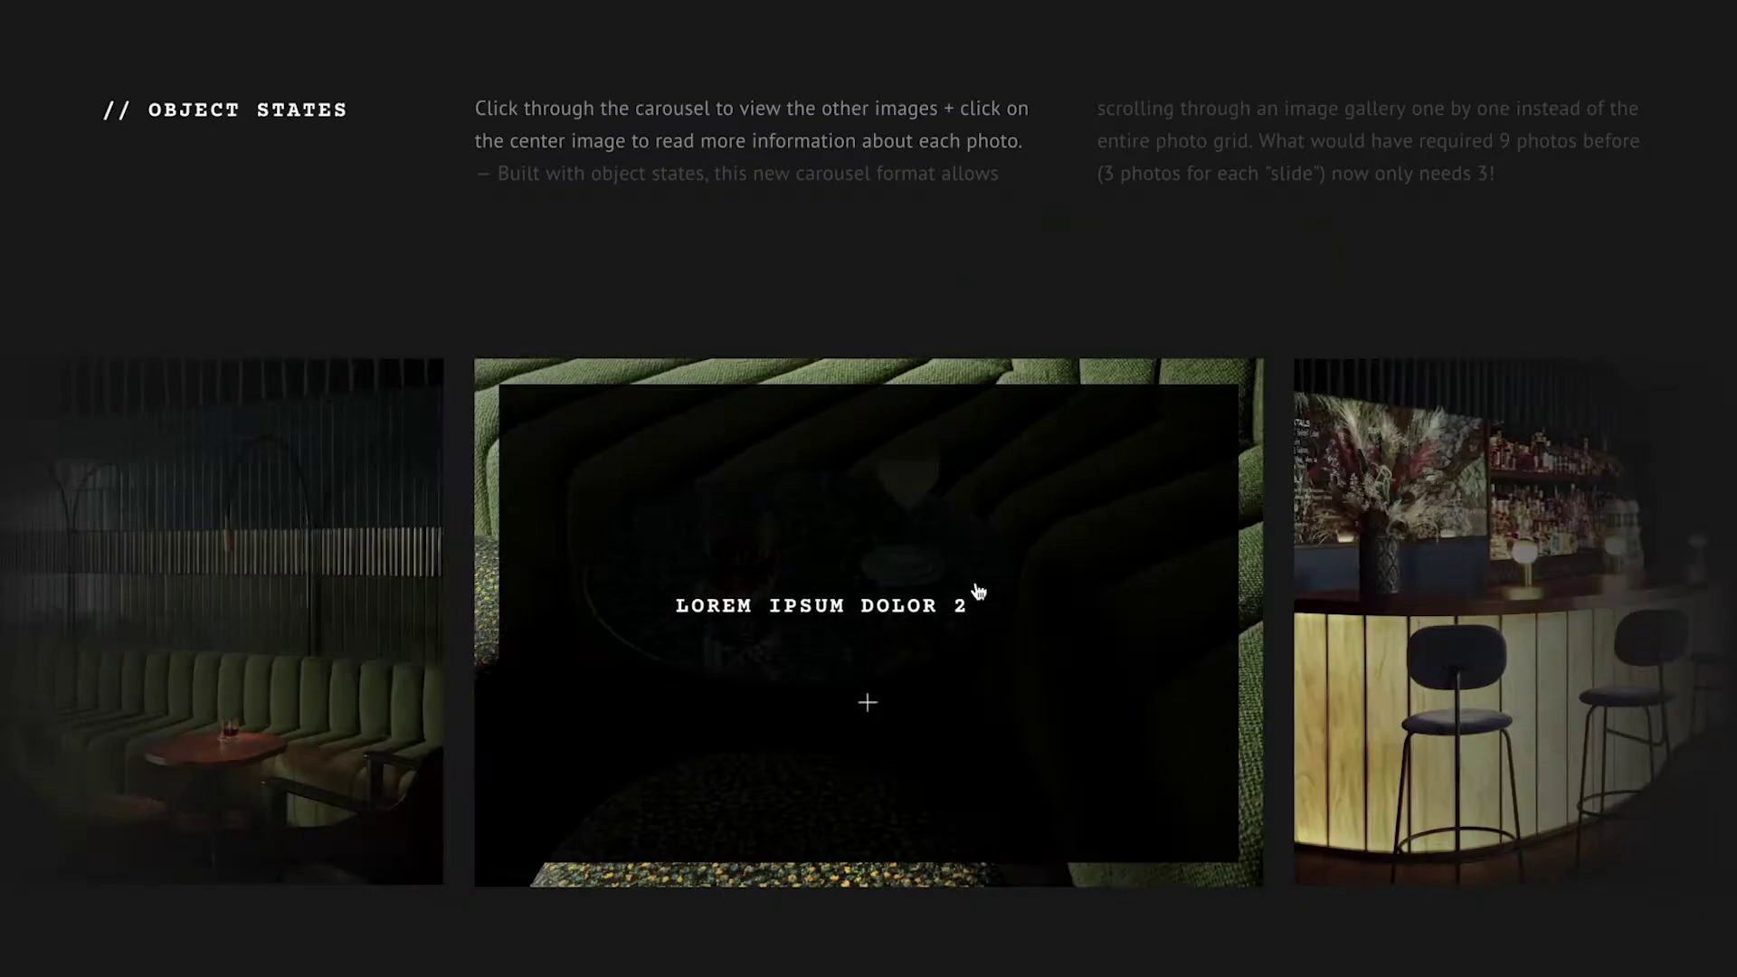
Explore the gallery image, the Pixel 5 product panel and the chart's Graph 2 data.
click(975, 585)
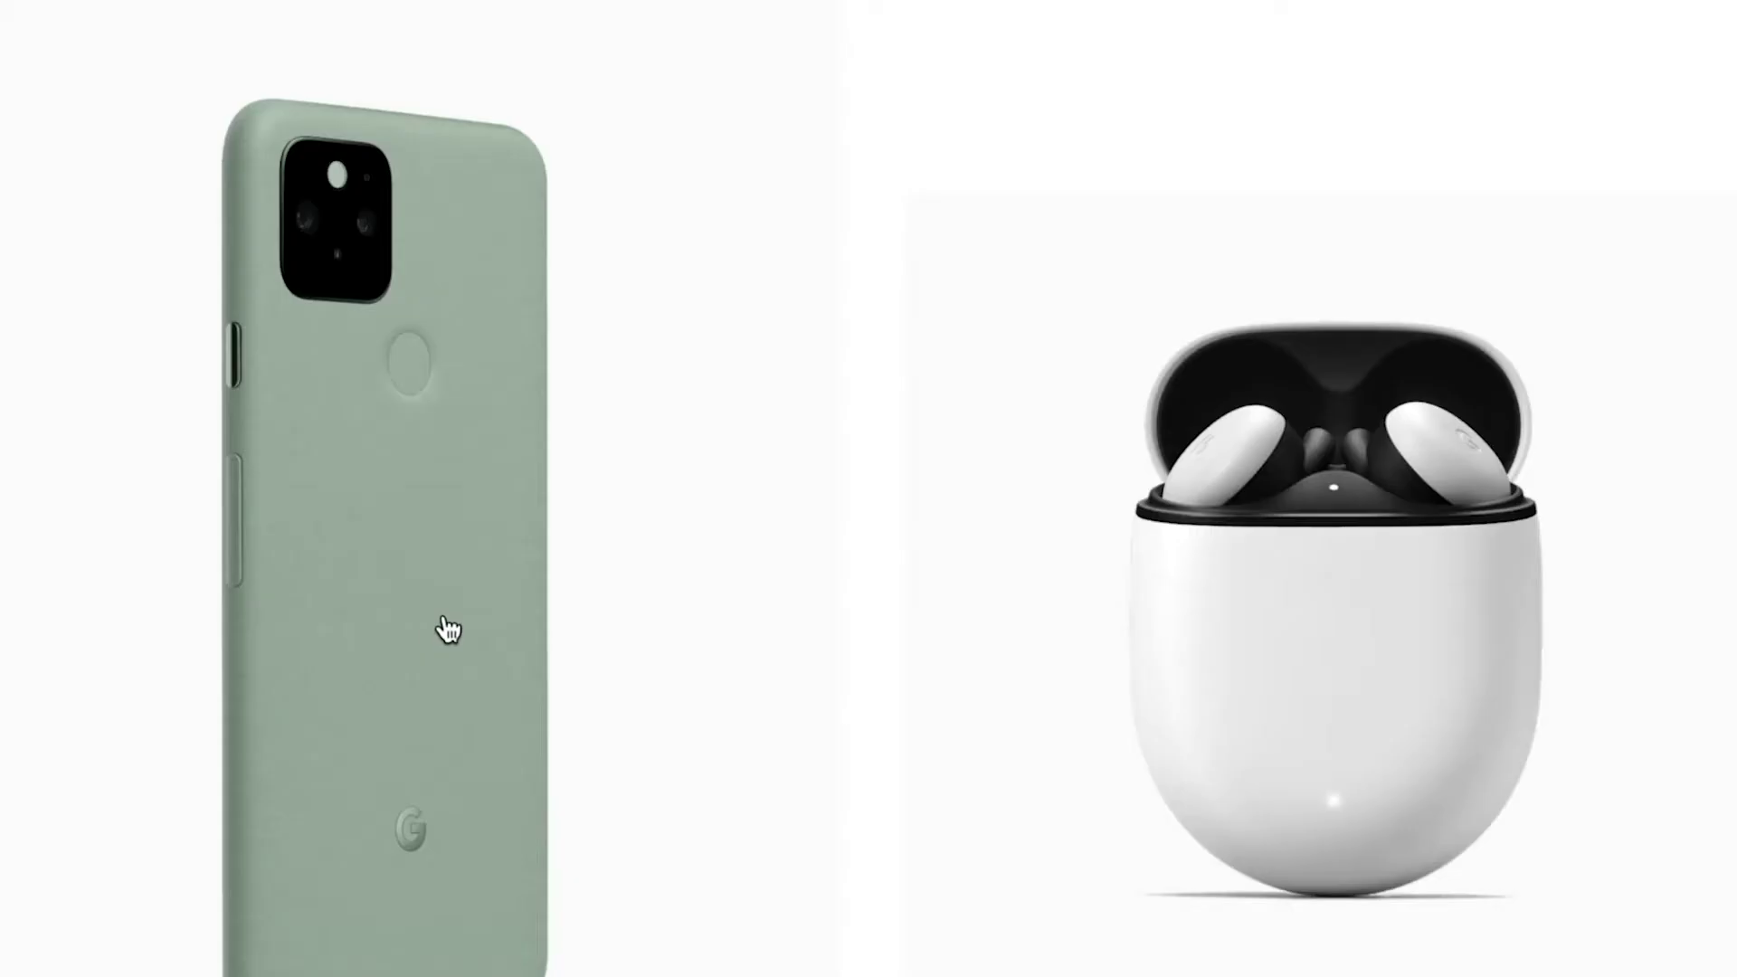
click(446, 628)
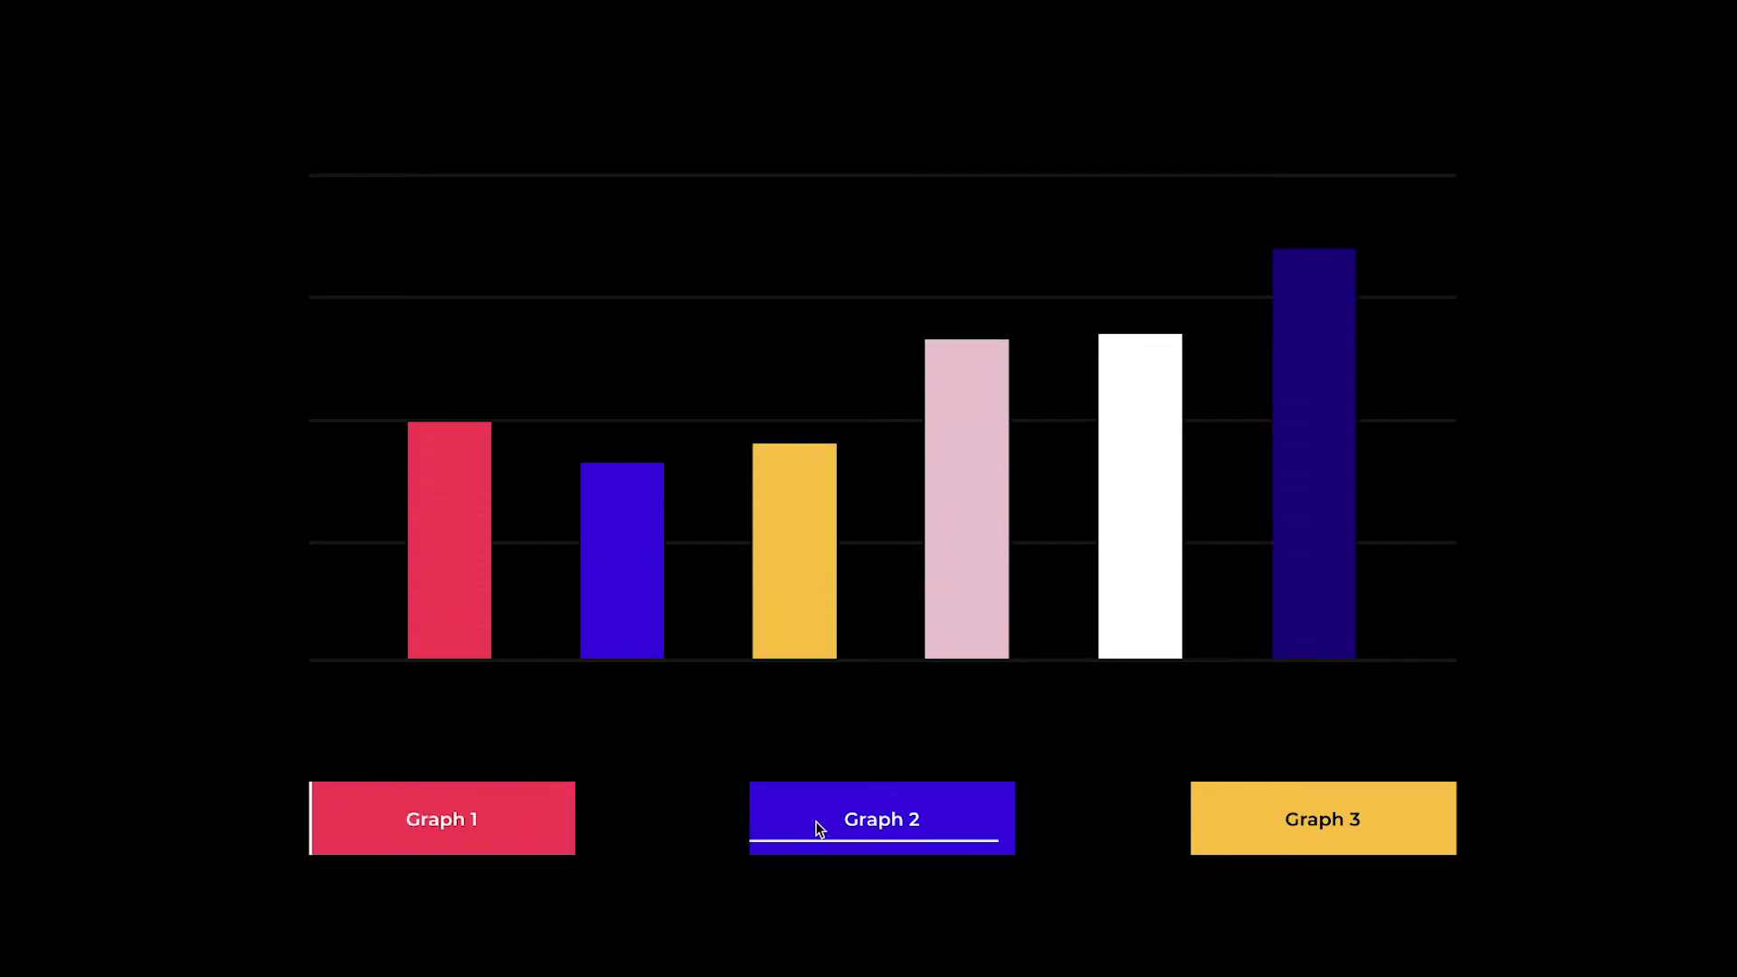
click(996, 829)
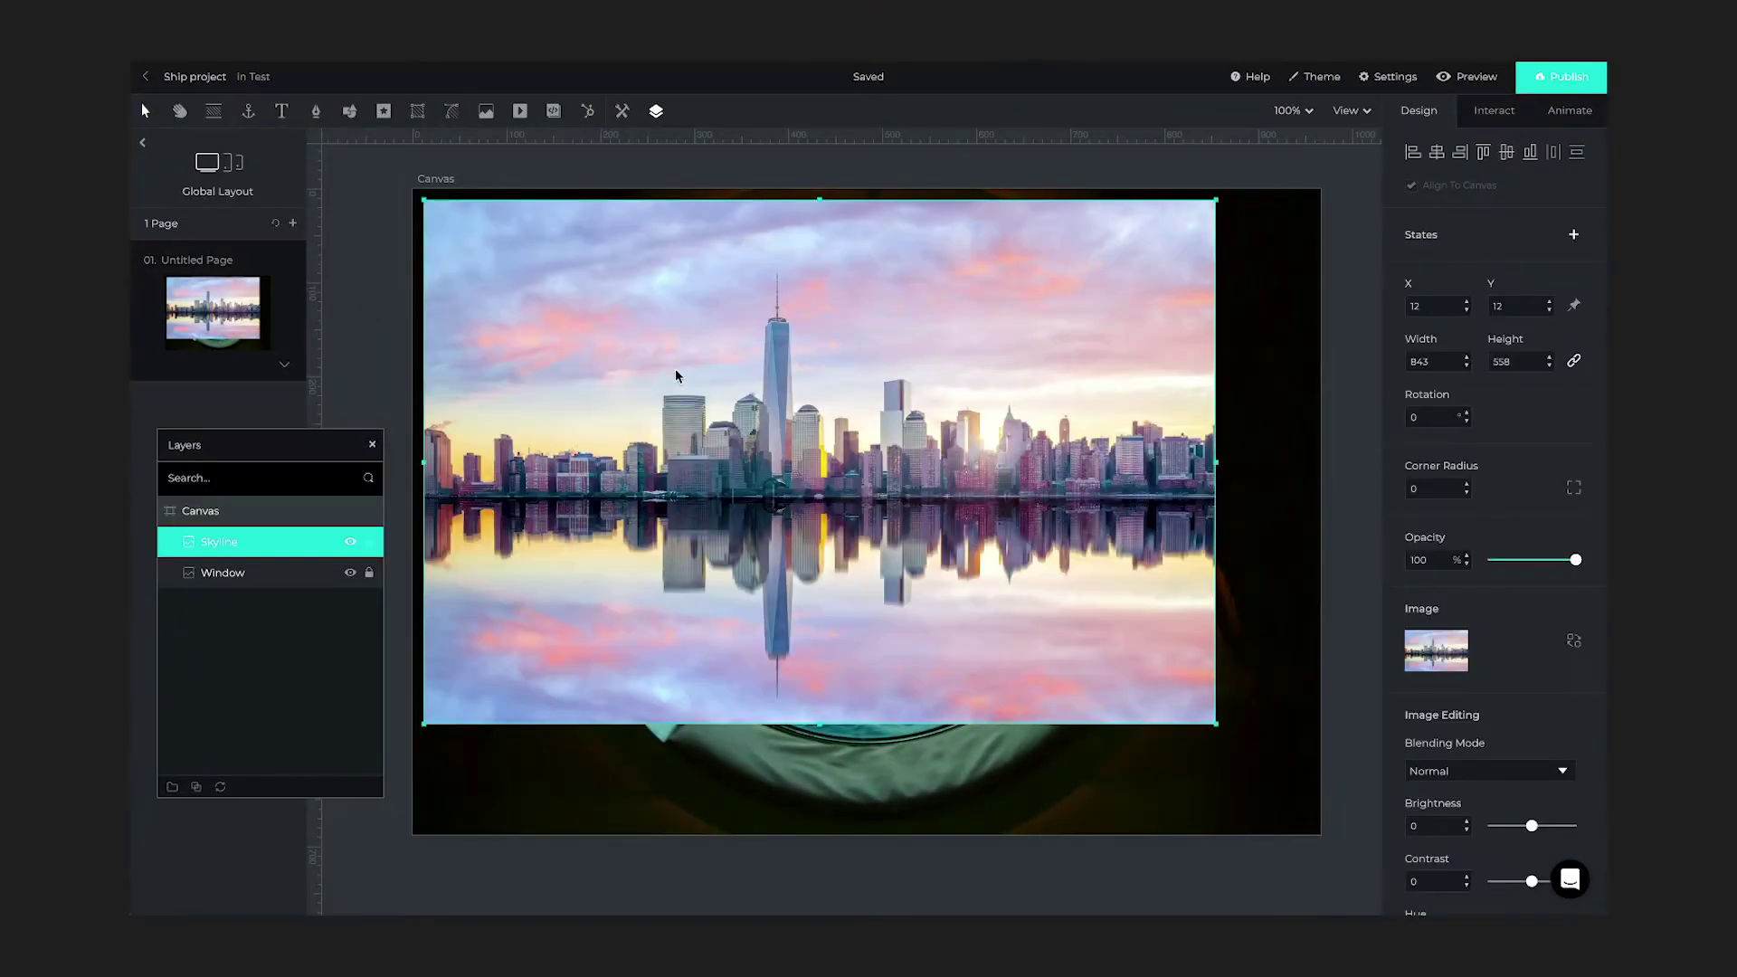
Draw a circle over the skyline and enlarge it to 461×461 to fill the porthole opening.
drag(669, 363, 713, 418)
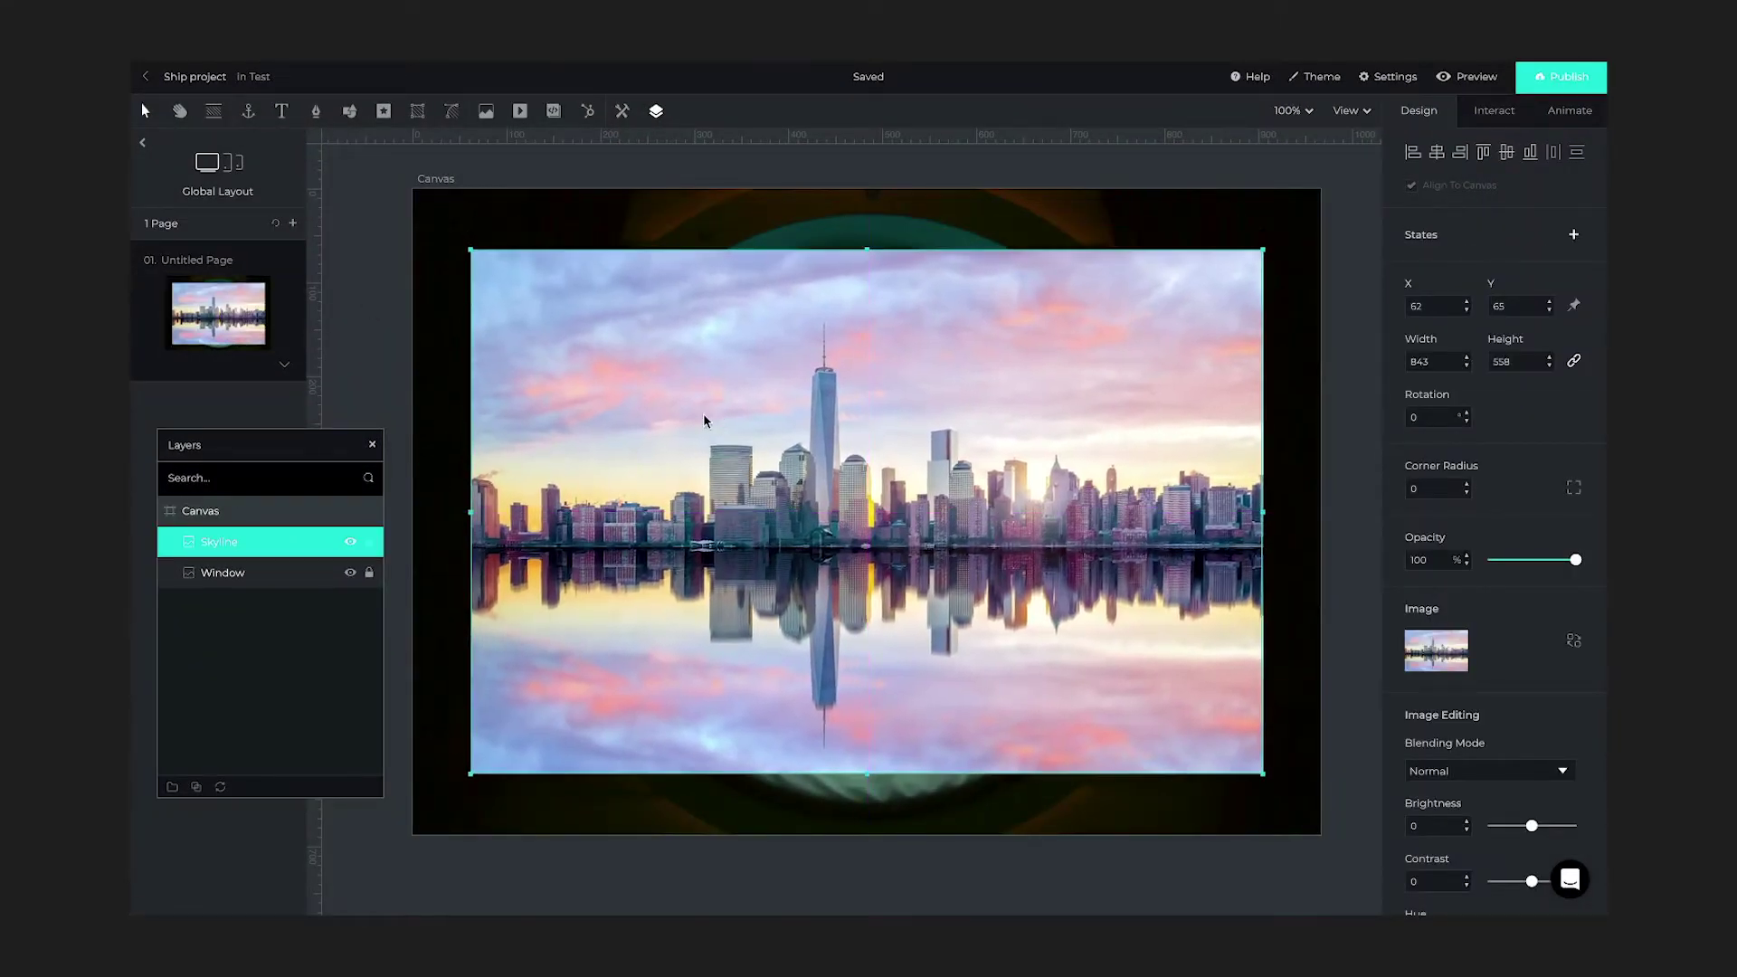
click(350, 111)
click(352, 184)
drag(982, 586, 932, 543)
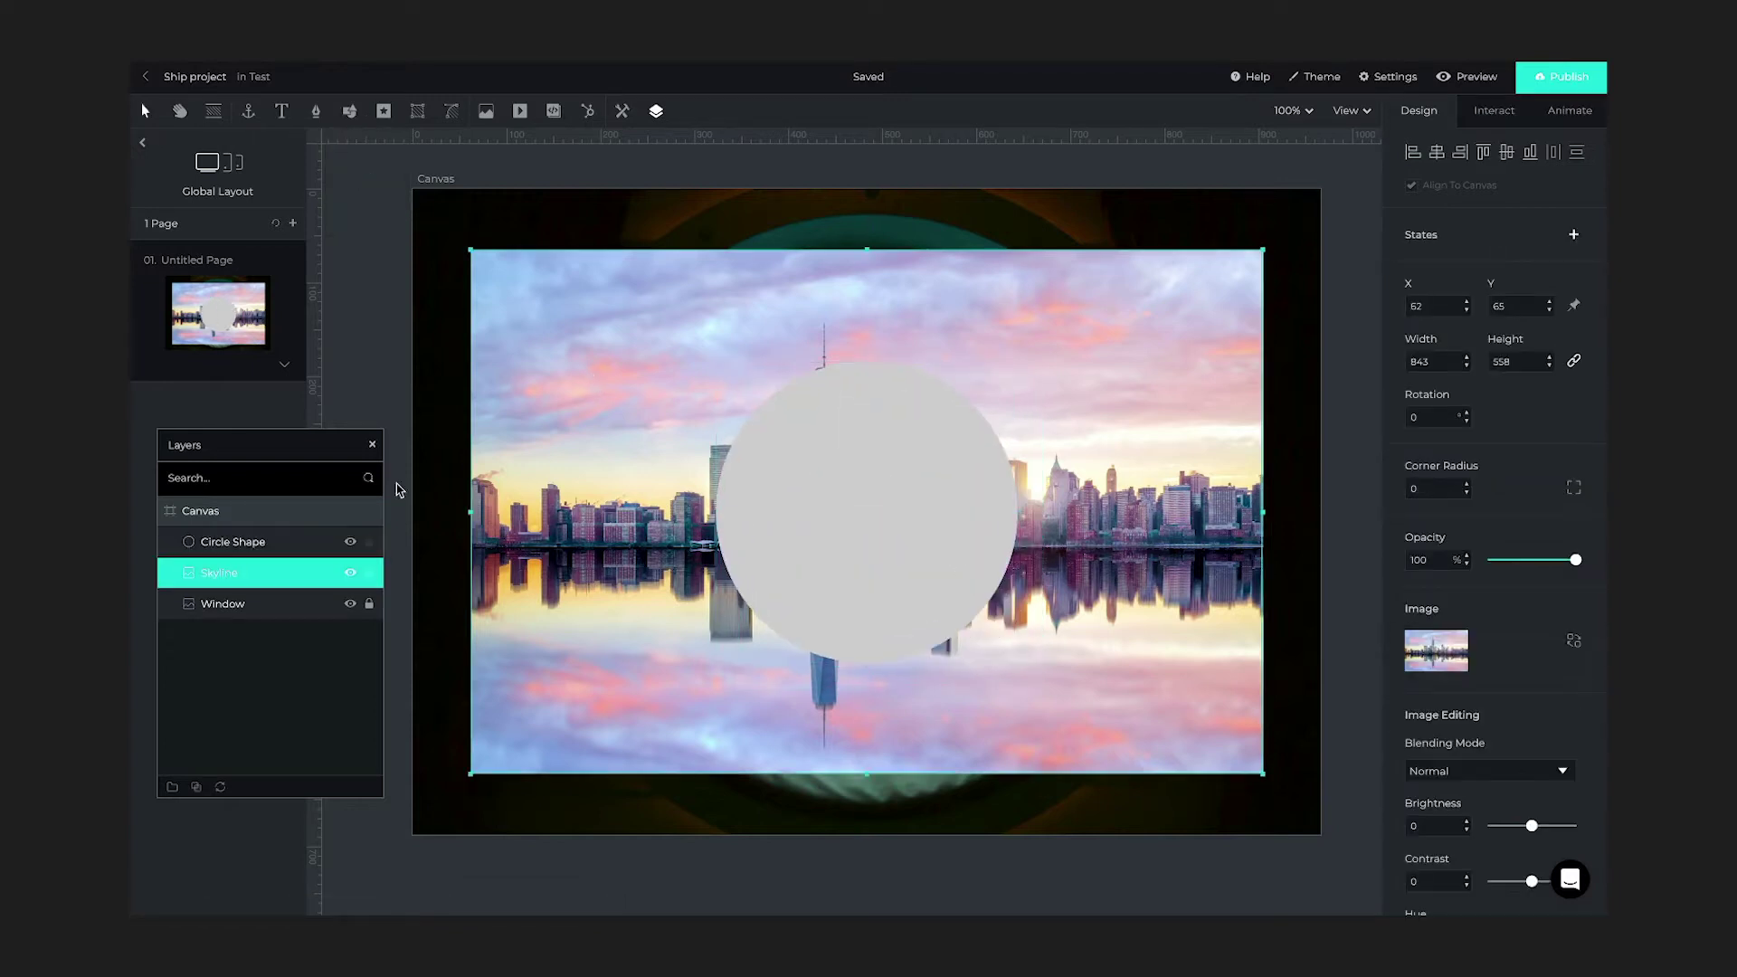
click(350, 572)
click(756, 448)
drag(709, 359, 640, 286)
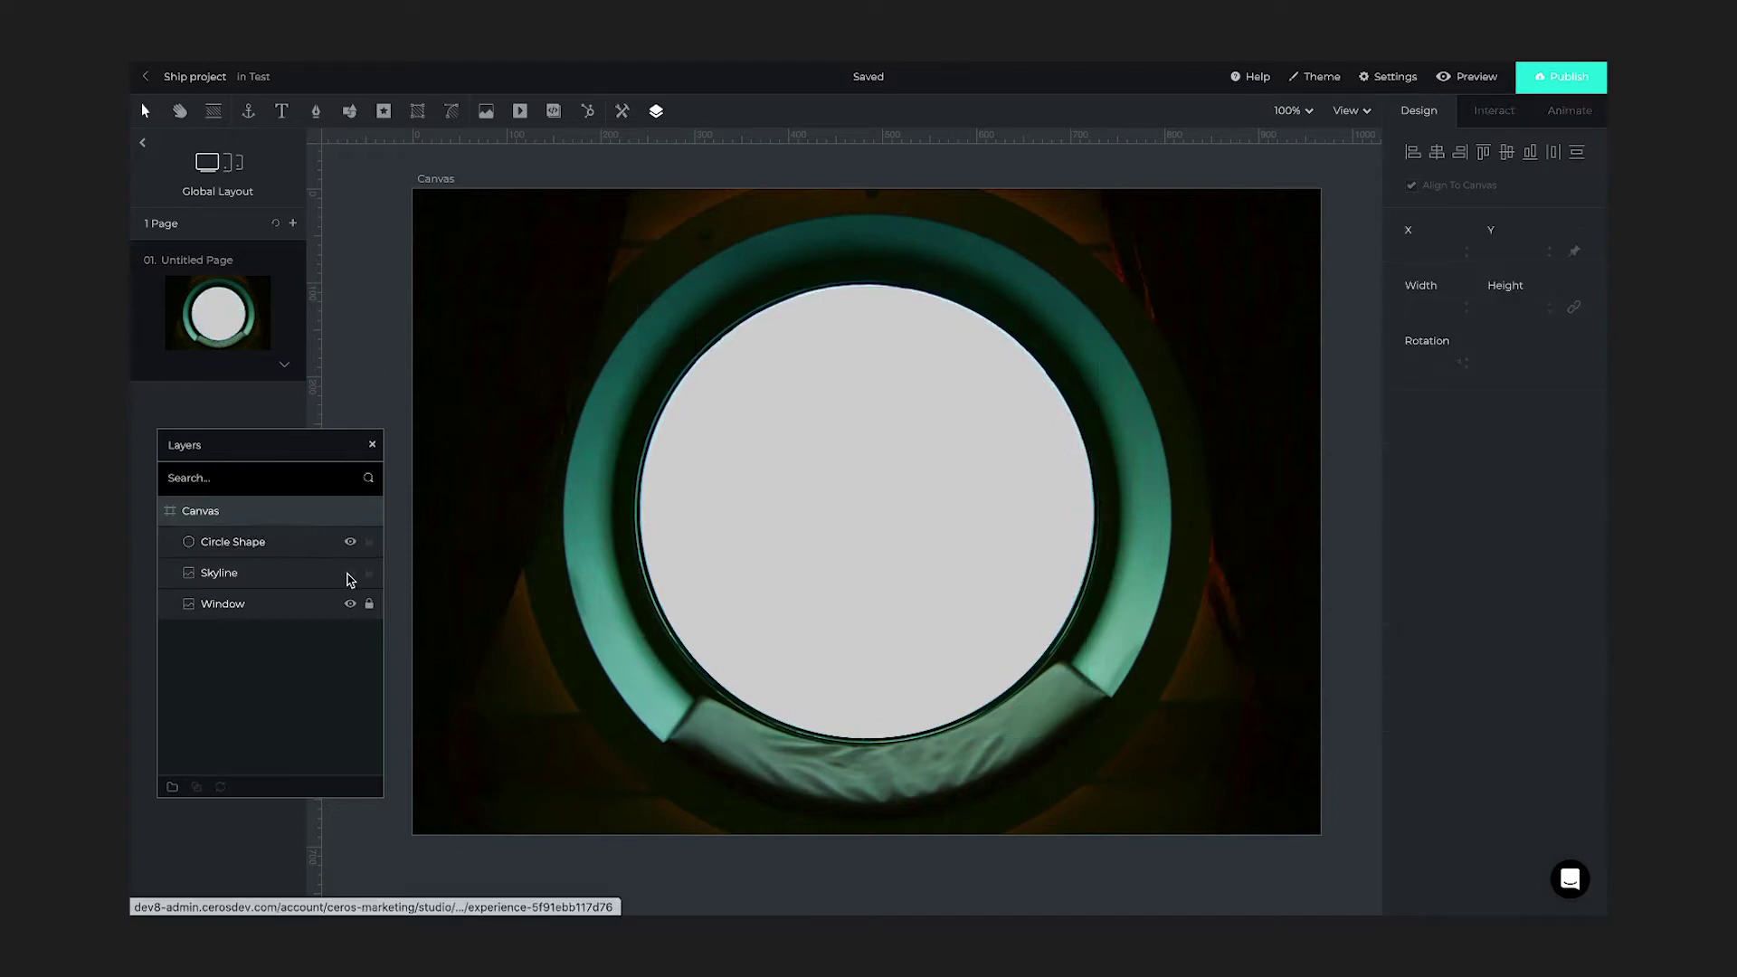
click(350, 572)
Select the Circle Shape and Skyline layers together and mask the skyline into the circle.
click(310, 542)
shift+click(307, 572)
right_click(876, 561)
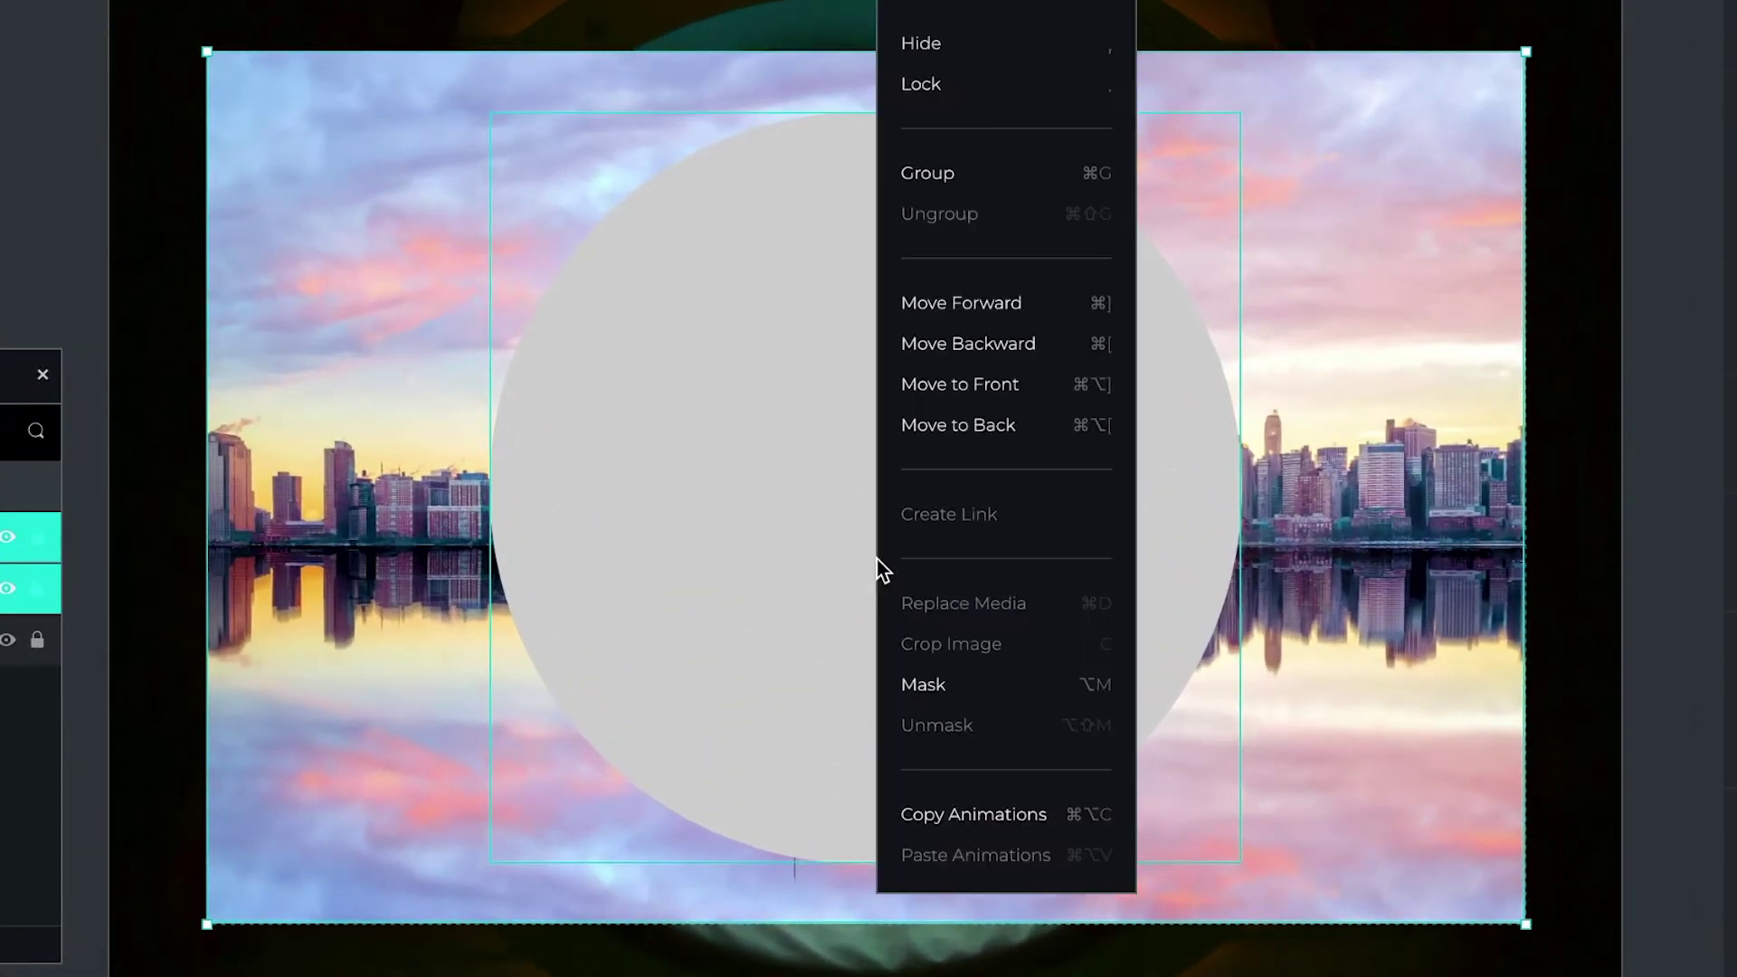
click(920, 651)
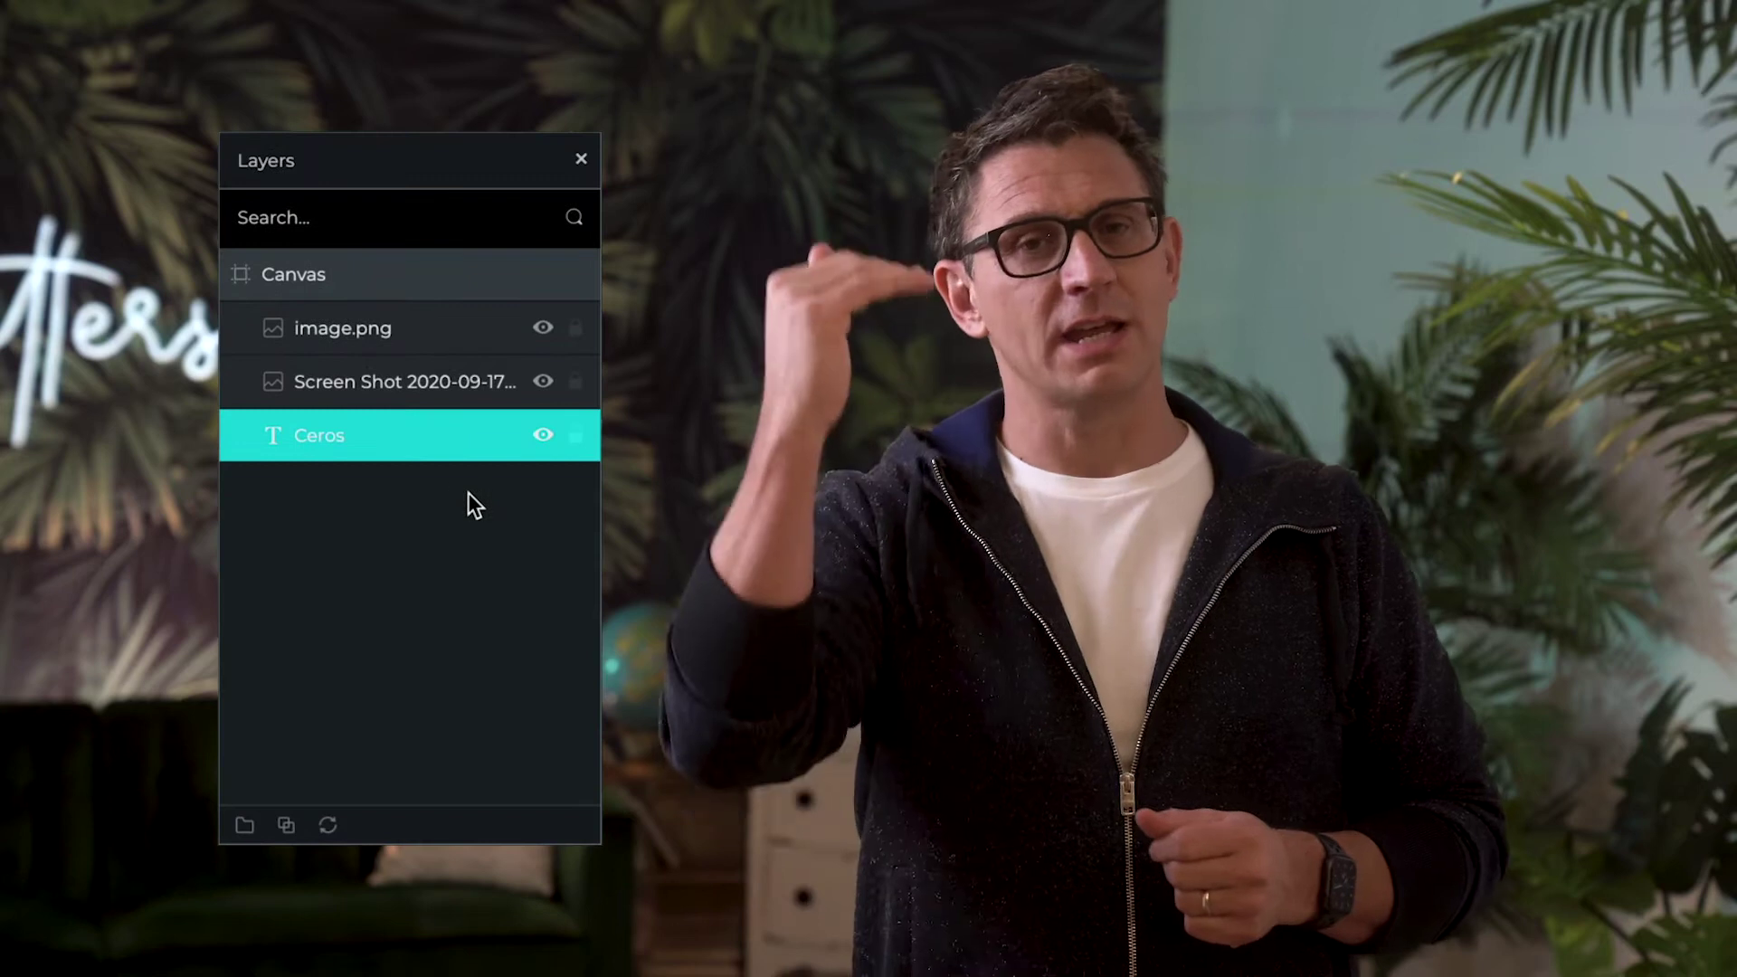
Drag the Ceros text row above image.png and the screenshot in the Layers panel.
drag(451, 438, 452, 302)
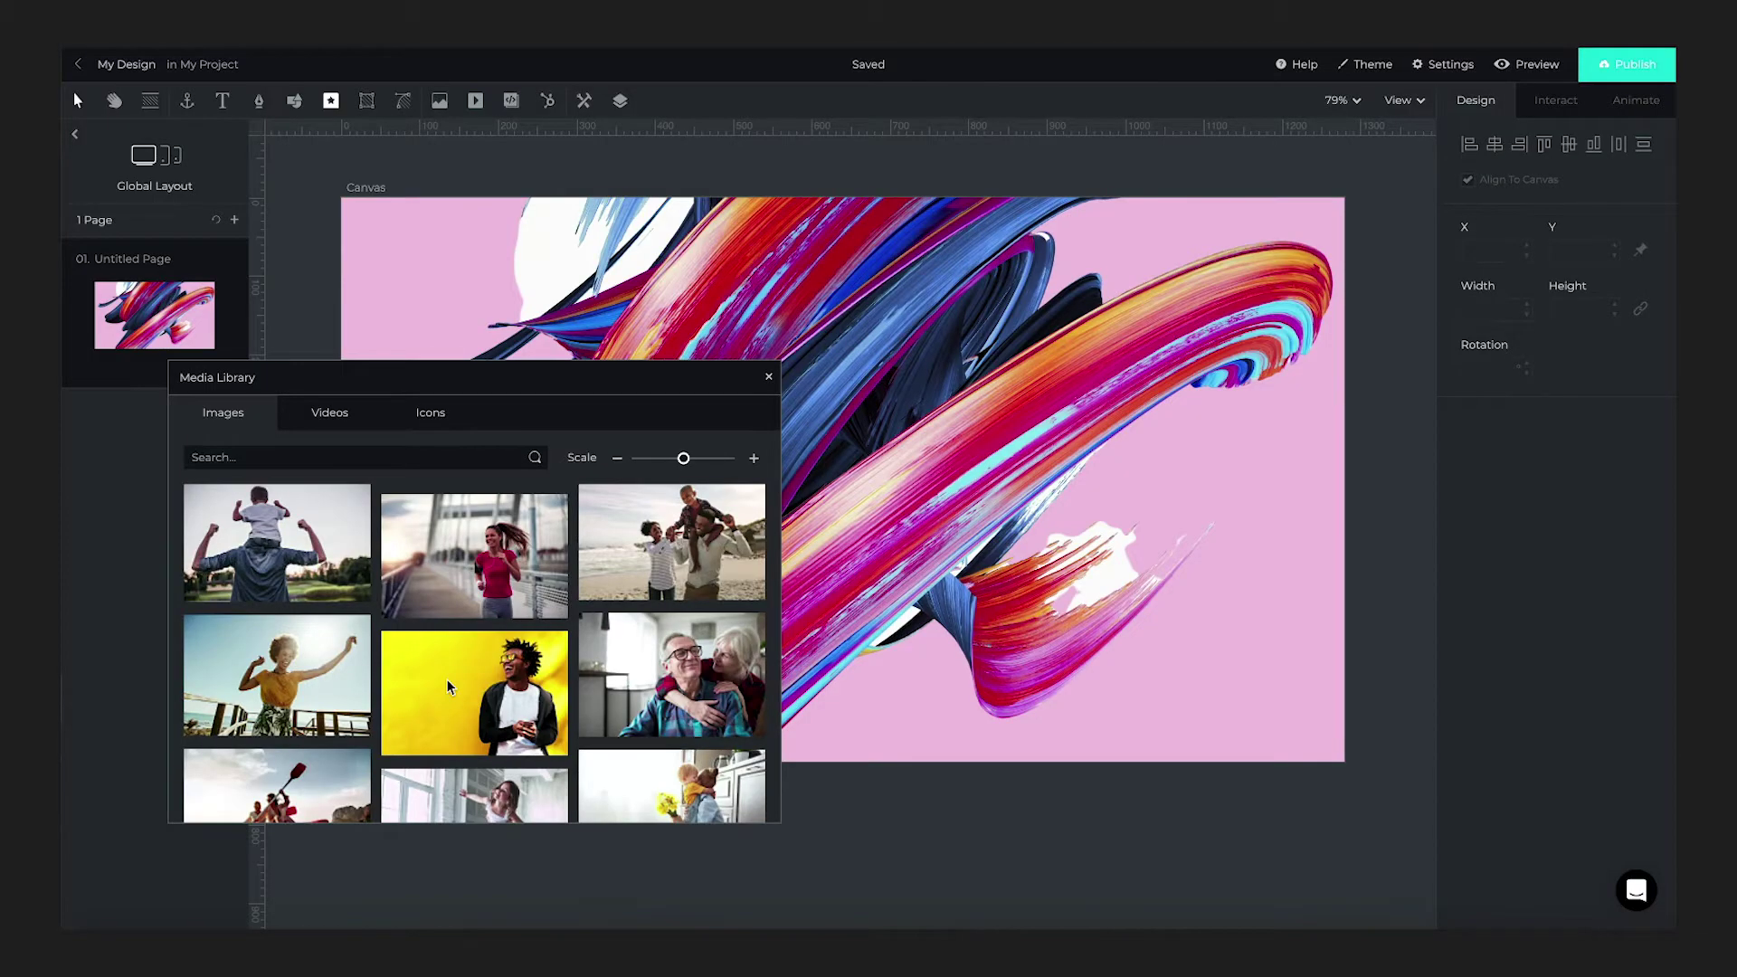
Drop the yellow-background laughing man photo onto the canvas and apply Remove Background.
drag(446, 678, 874, 427)
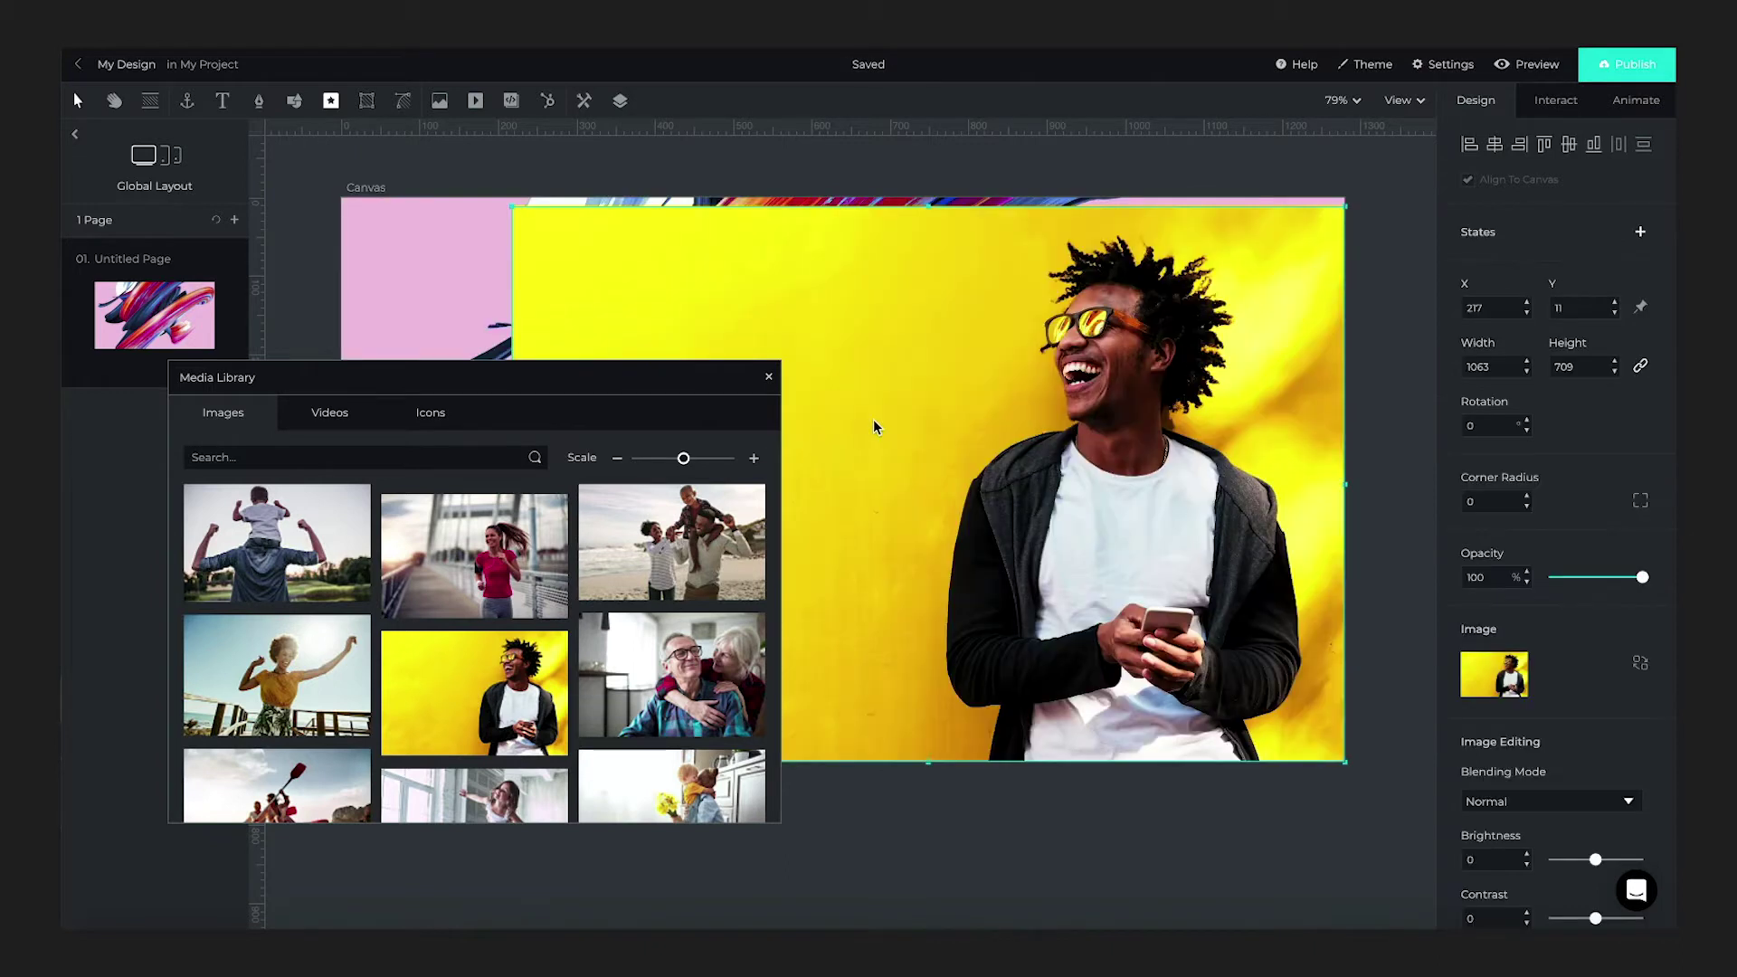
right_click(874, 427)
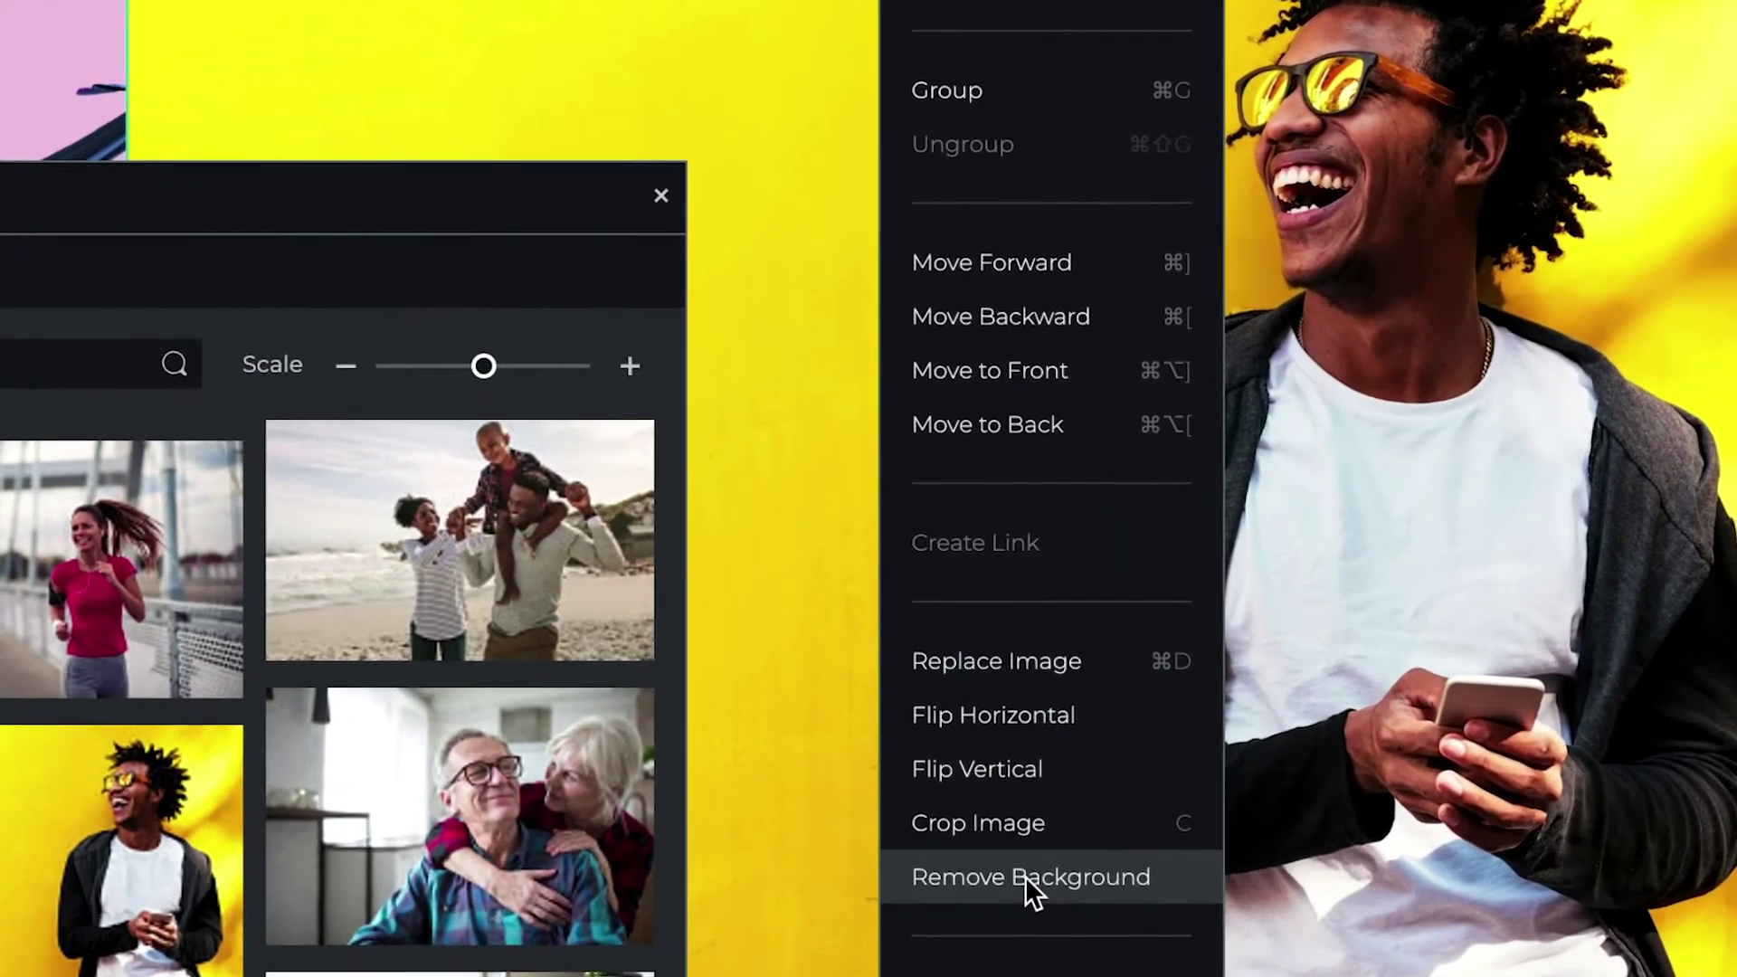
click(1025, 875)
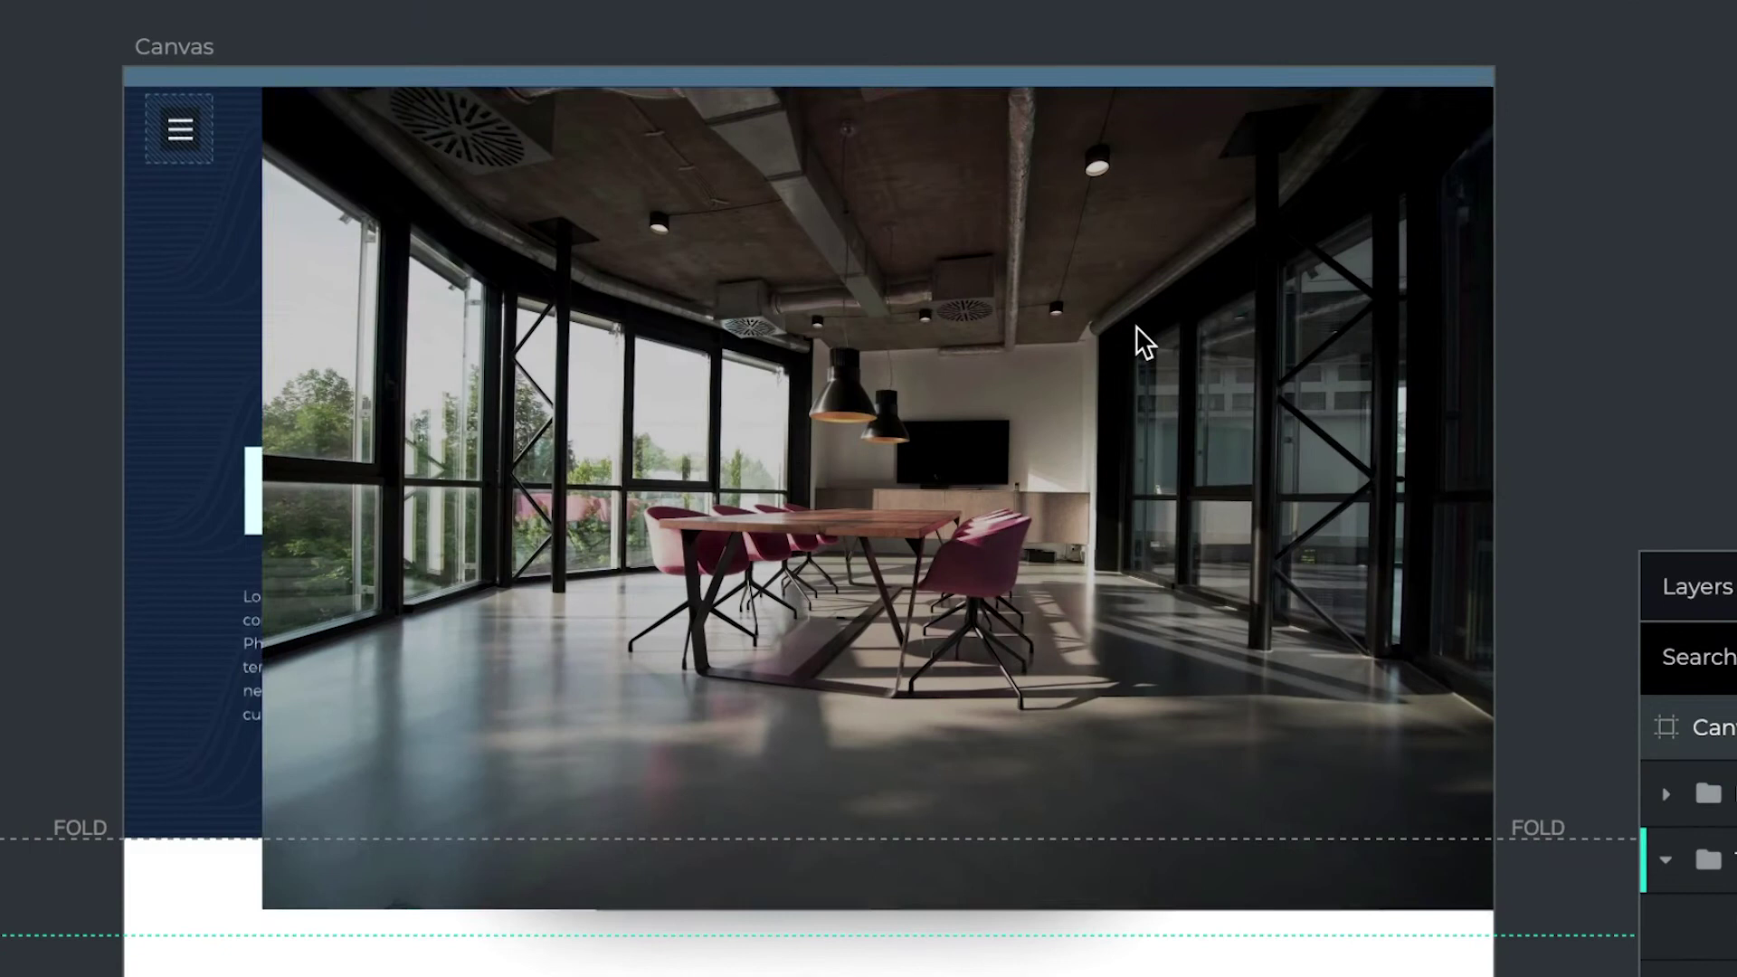
Crop away the meeting-room photo's left side and trim its bottom edge.
drag(262, 497, 680, 459)
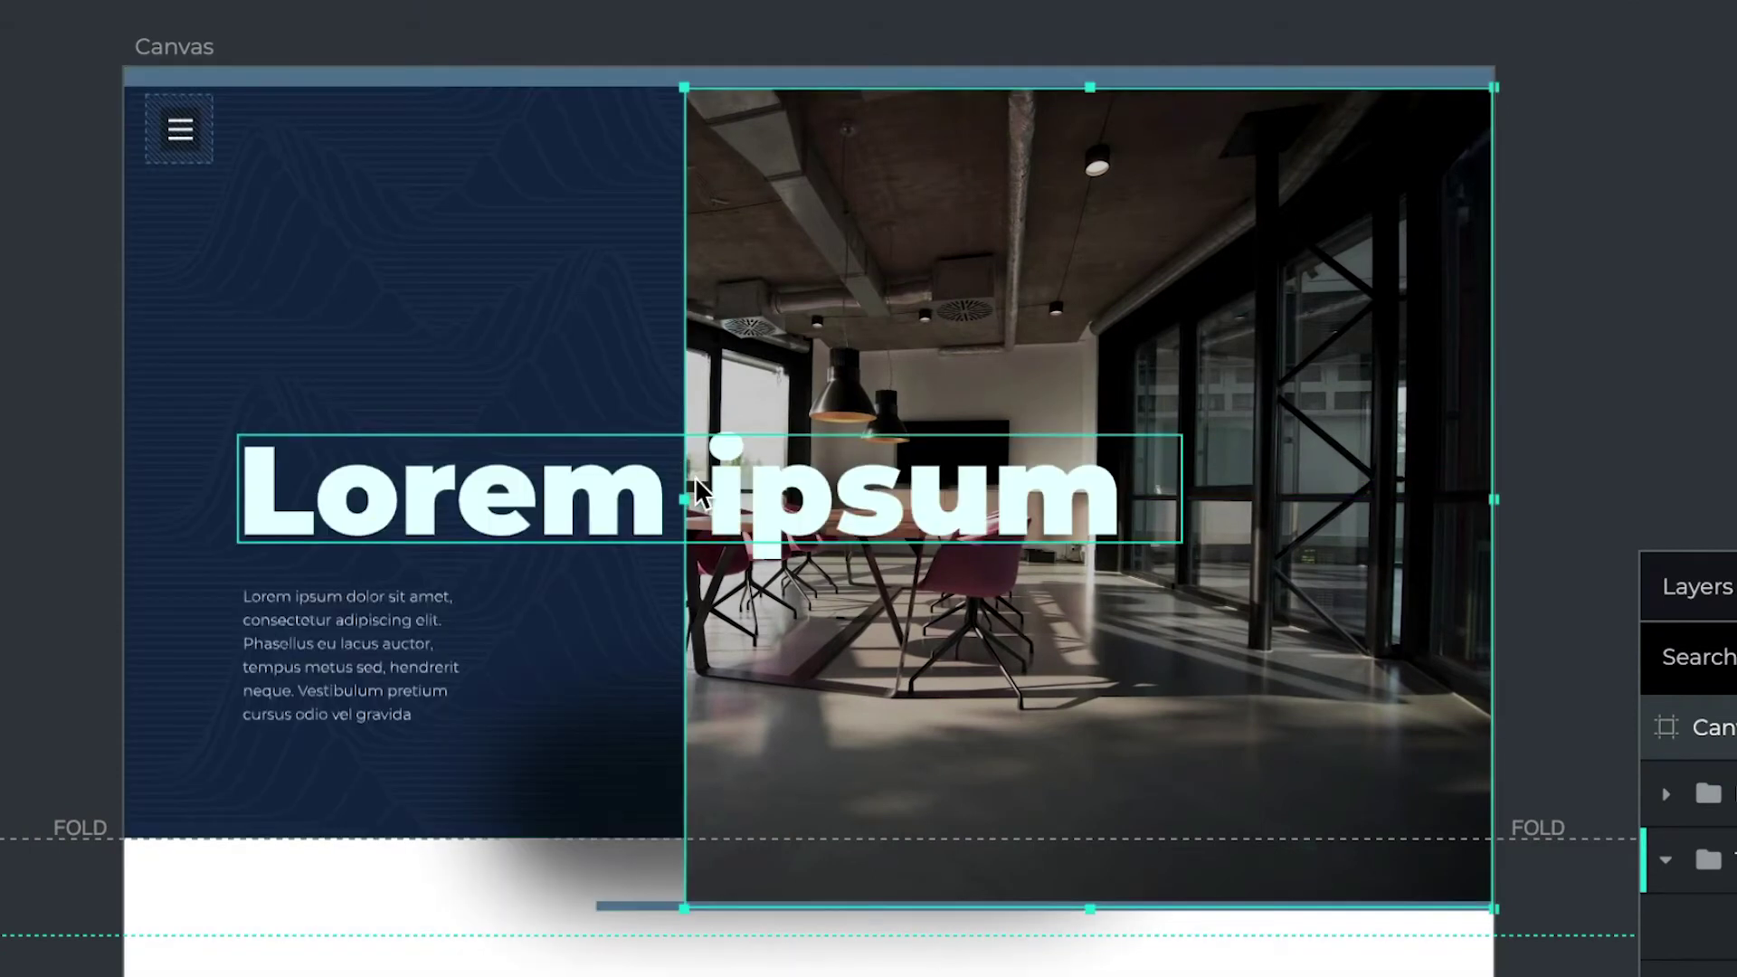
click(1057, 894)
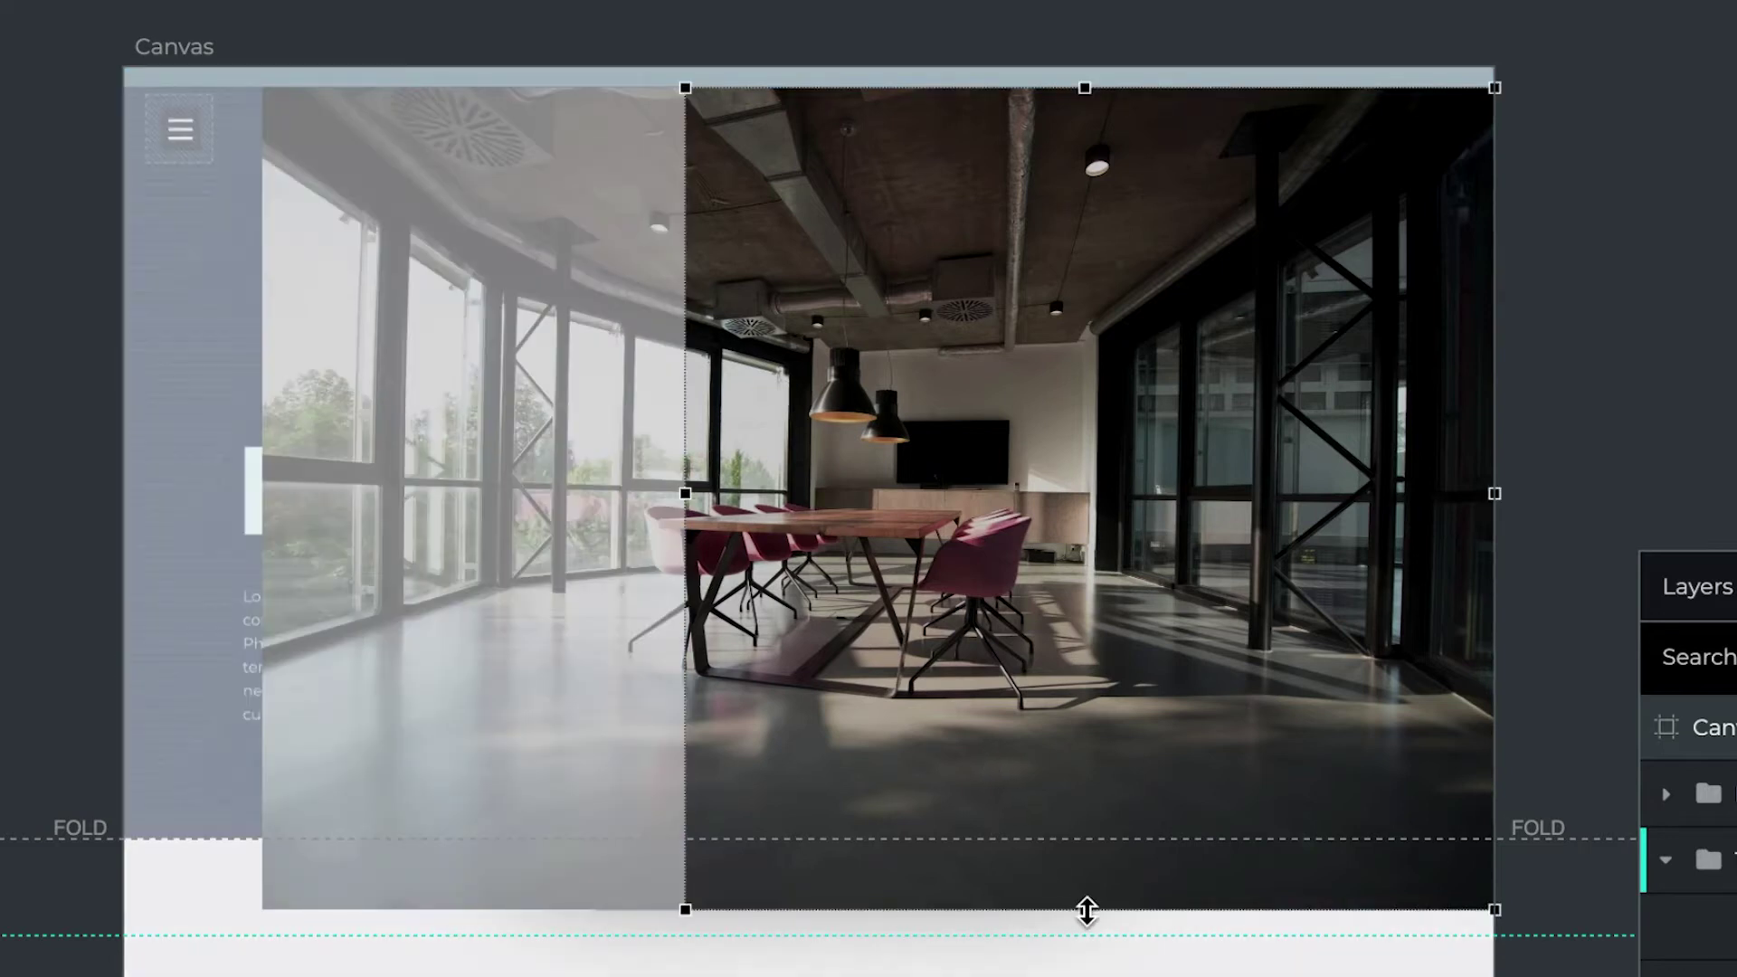
drag(1091, 844, 1089, 839)
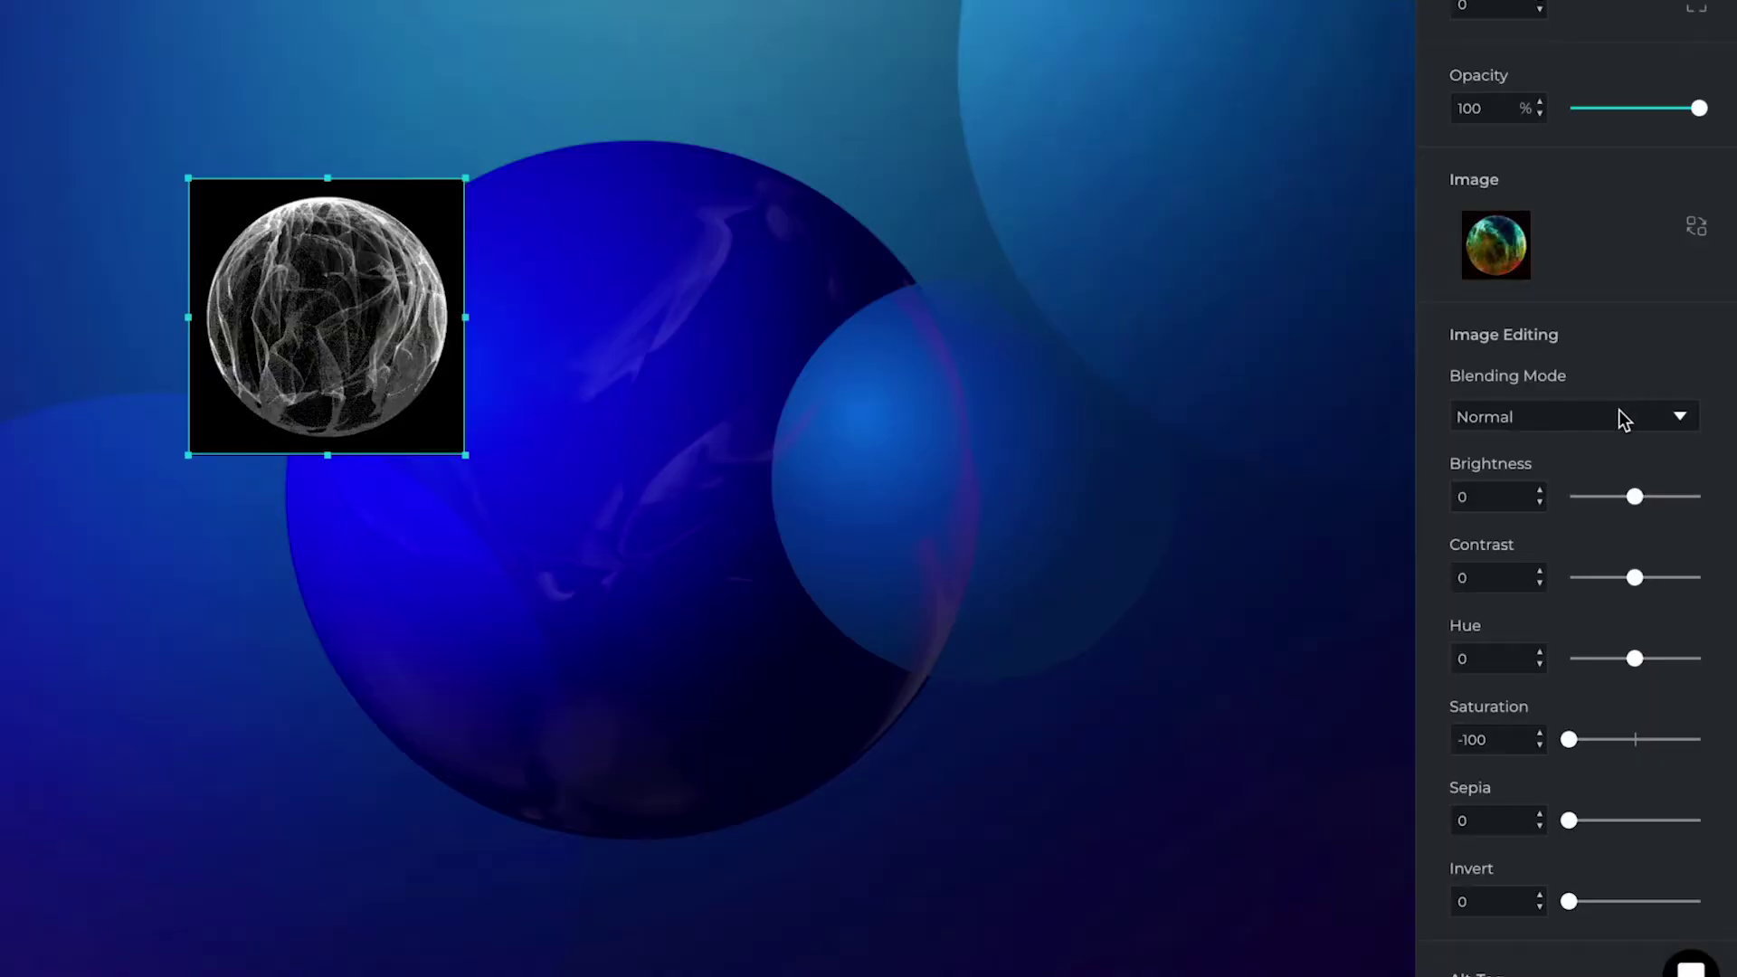
Preview the image's blending modes, then copy the METRIC artwork in Illustrator via Edit > Copy.
click(1618, 414)
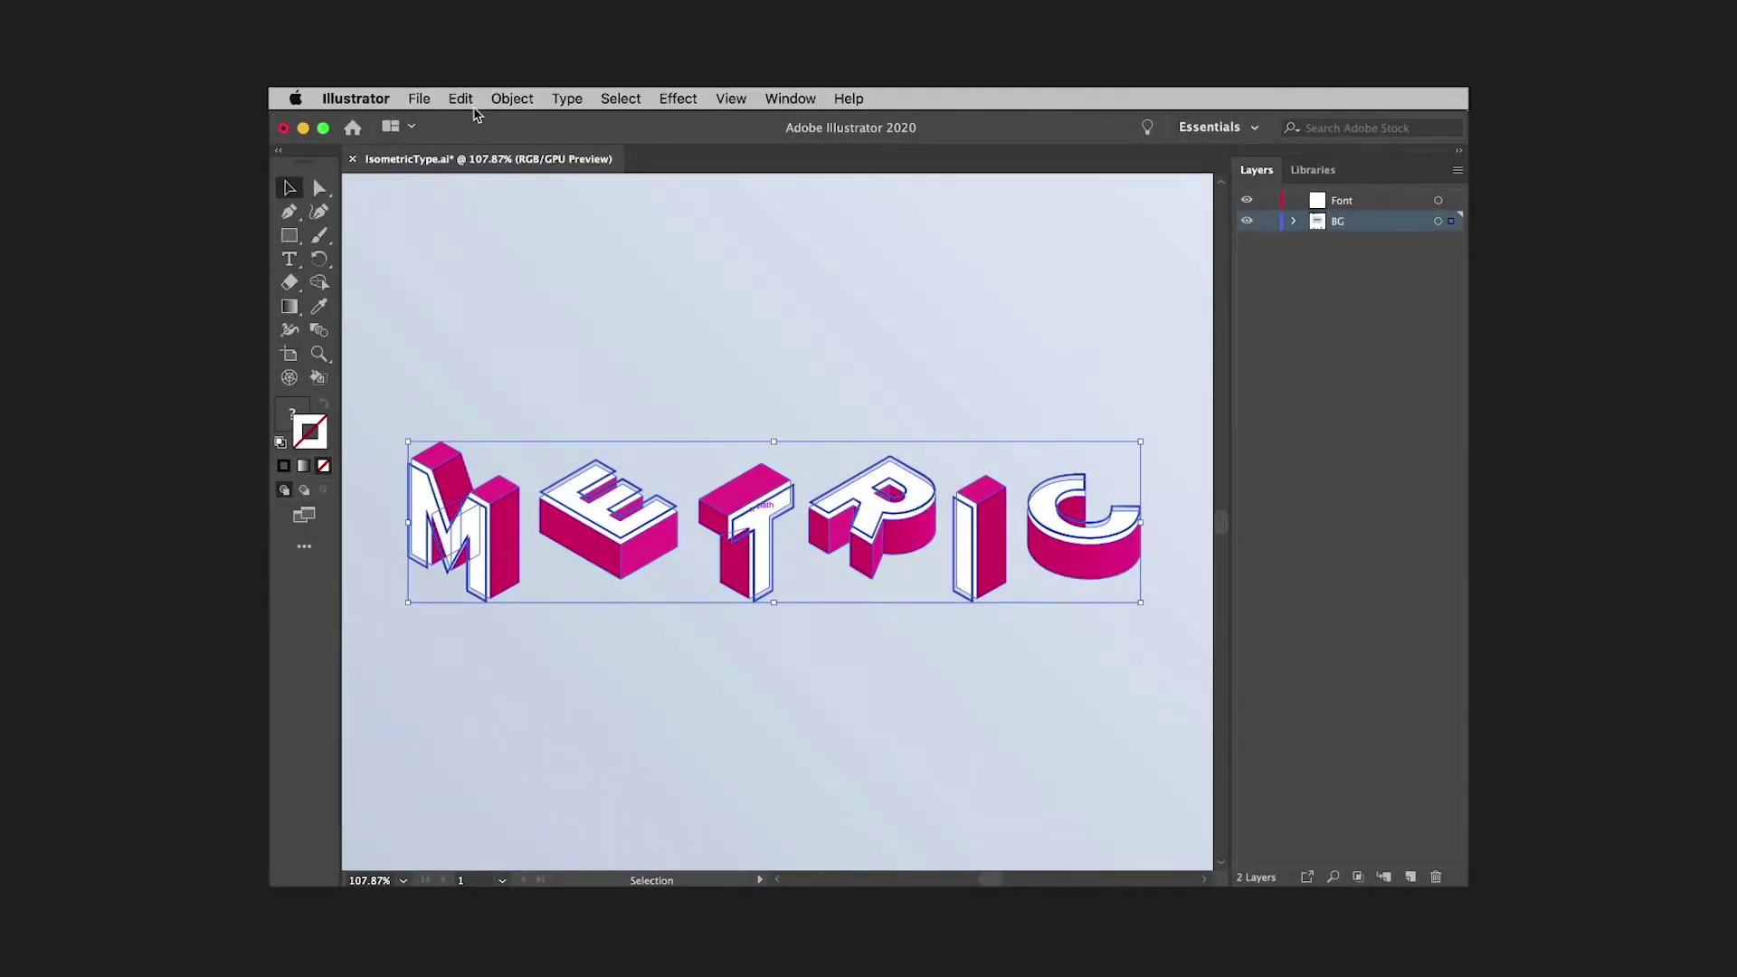
click(474, 108)
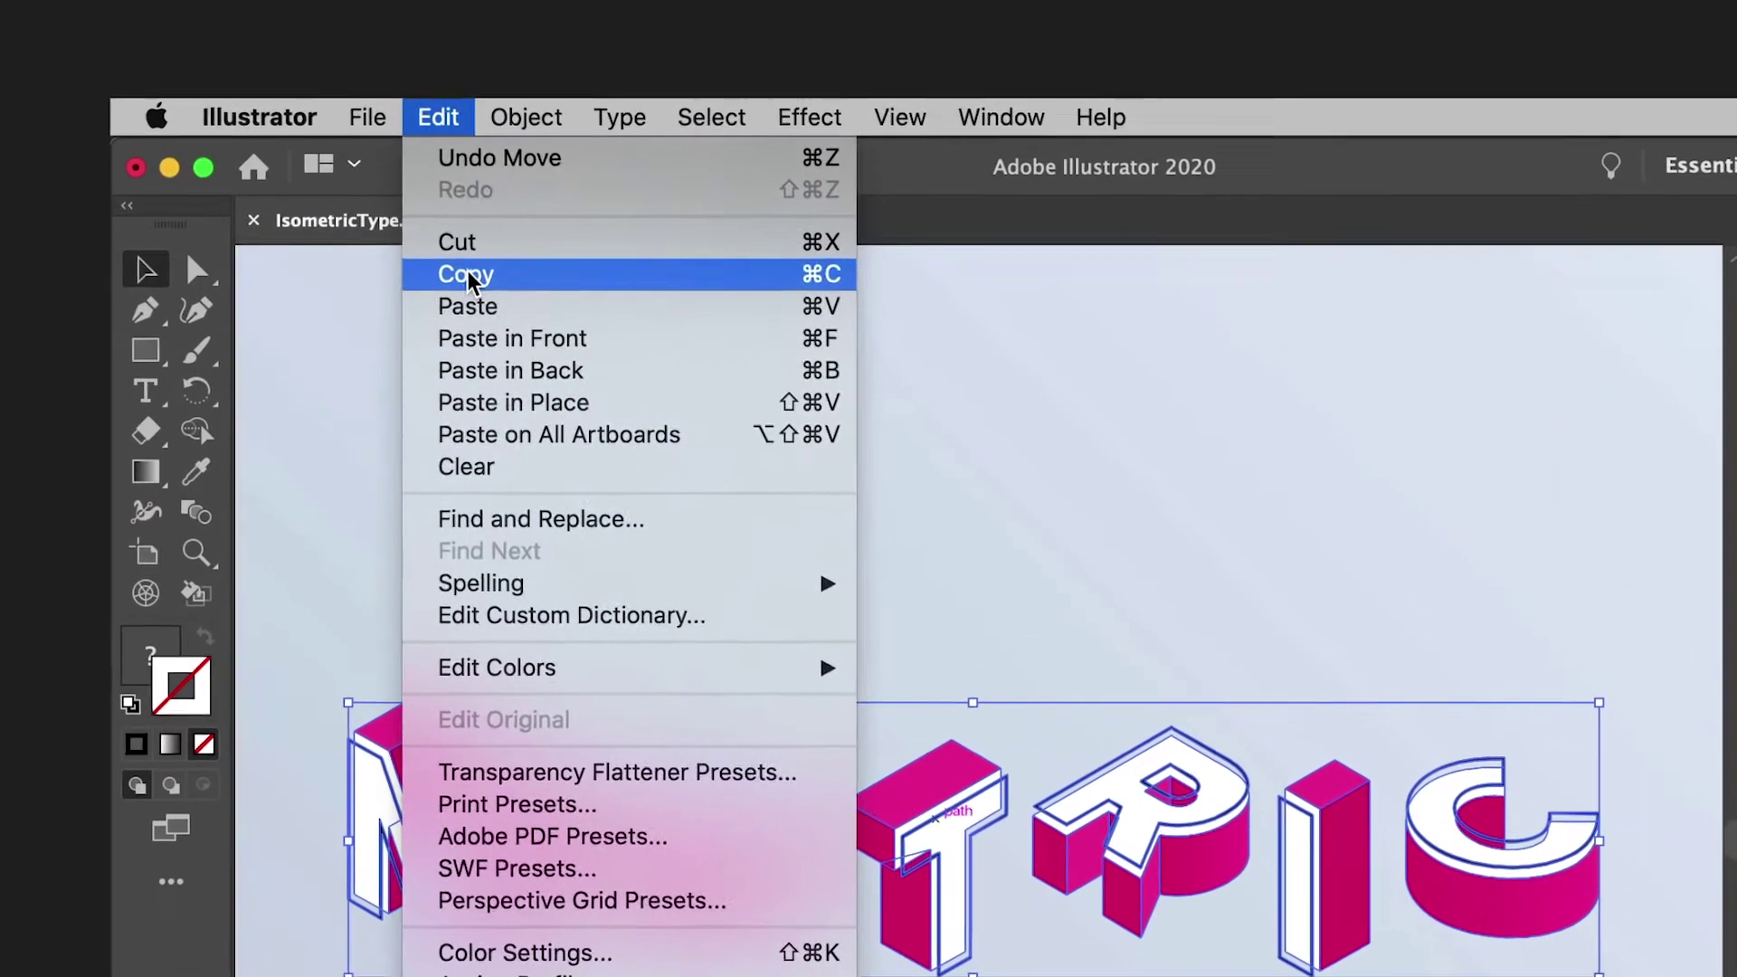
click(480, 197)
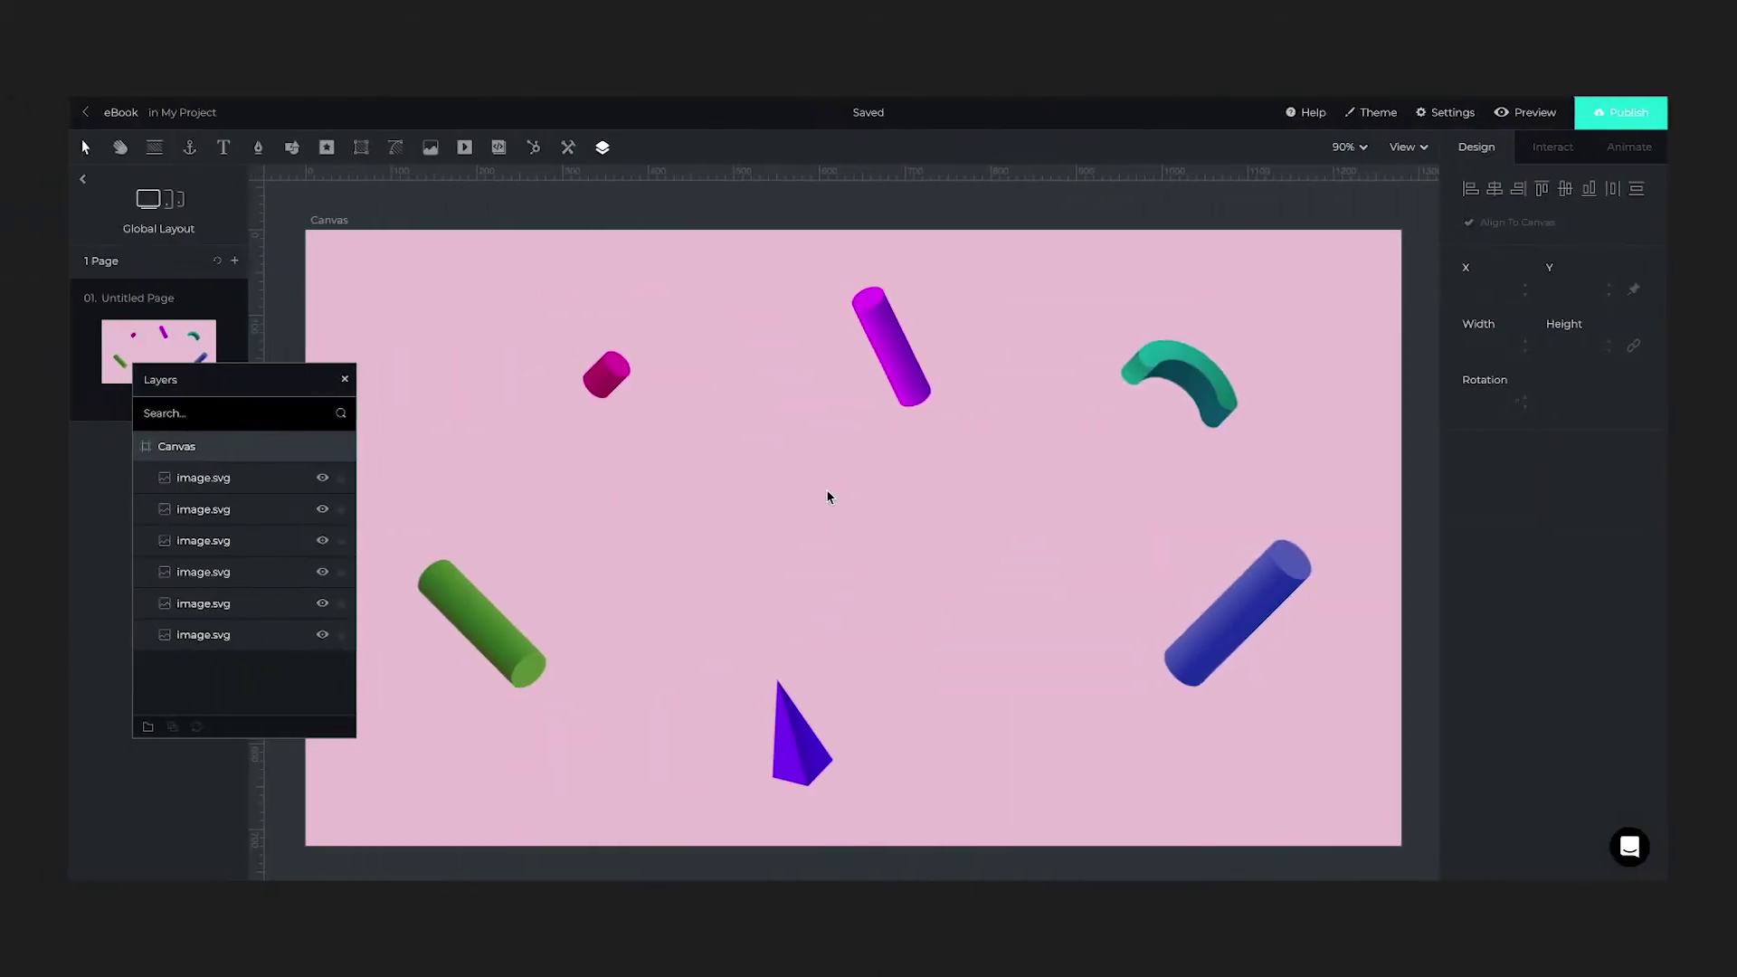
Paste the METRIC artwork onto the canvas, scale it to 959x210 and shift it left.
right_click(827, 488)
click(869, 149)
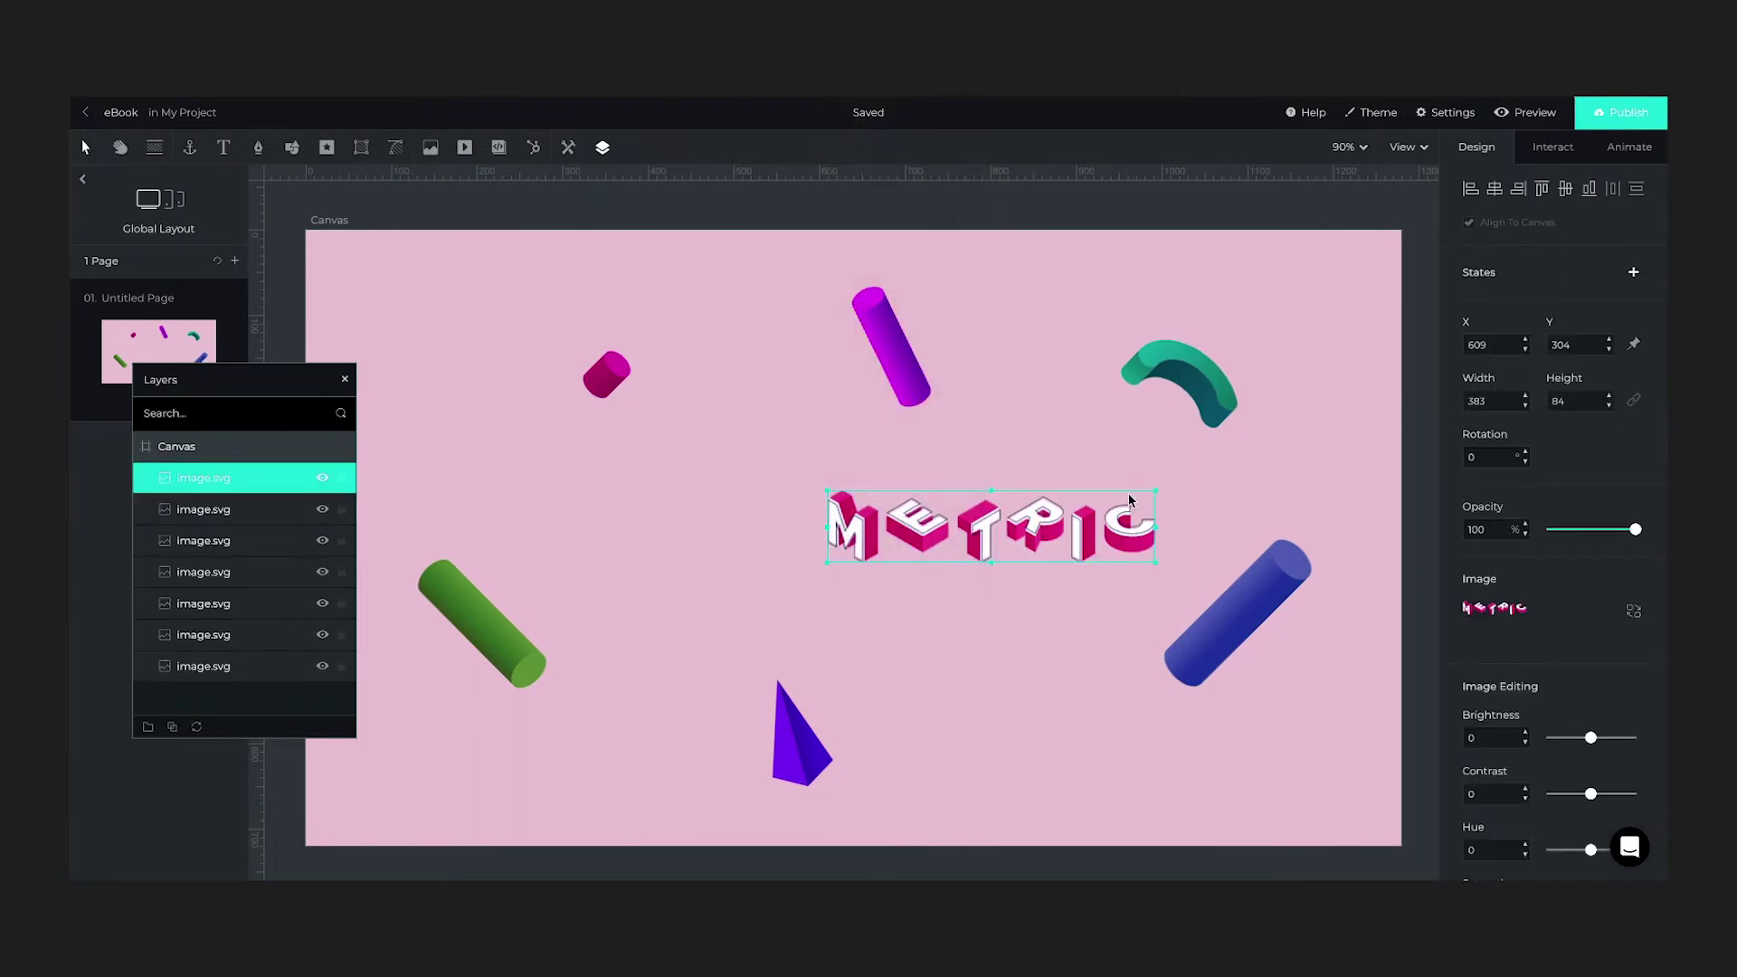
drag(1158, 491, 1402, 436)
drag(1192, 519, 1061, 519)
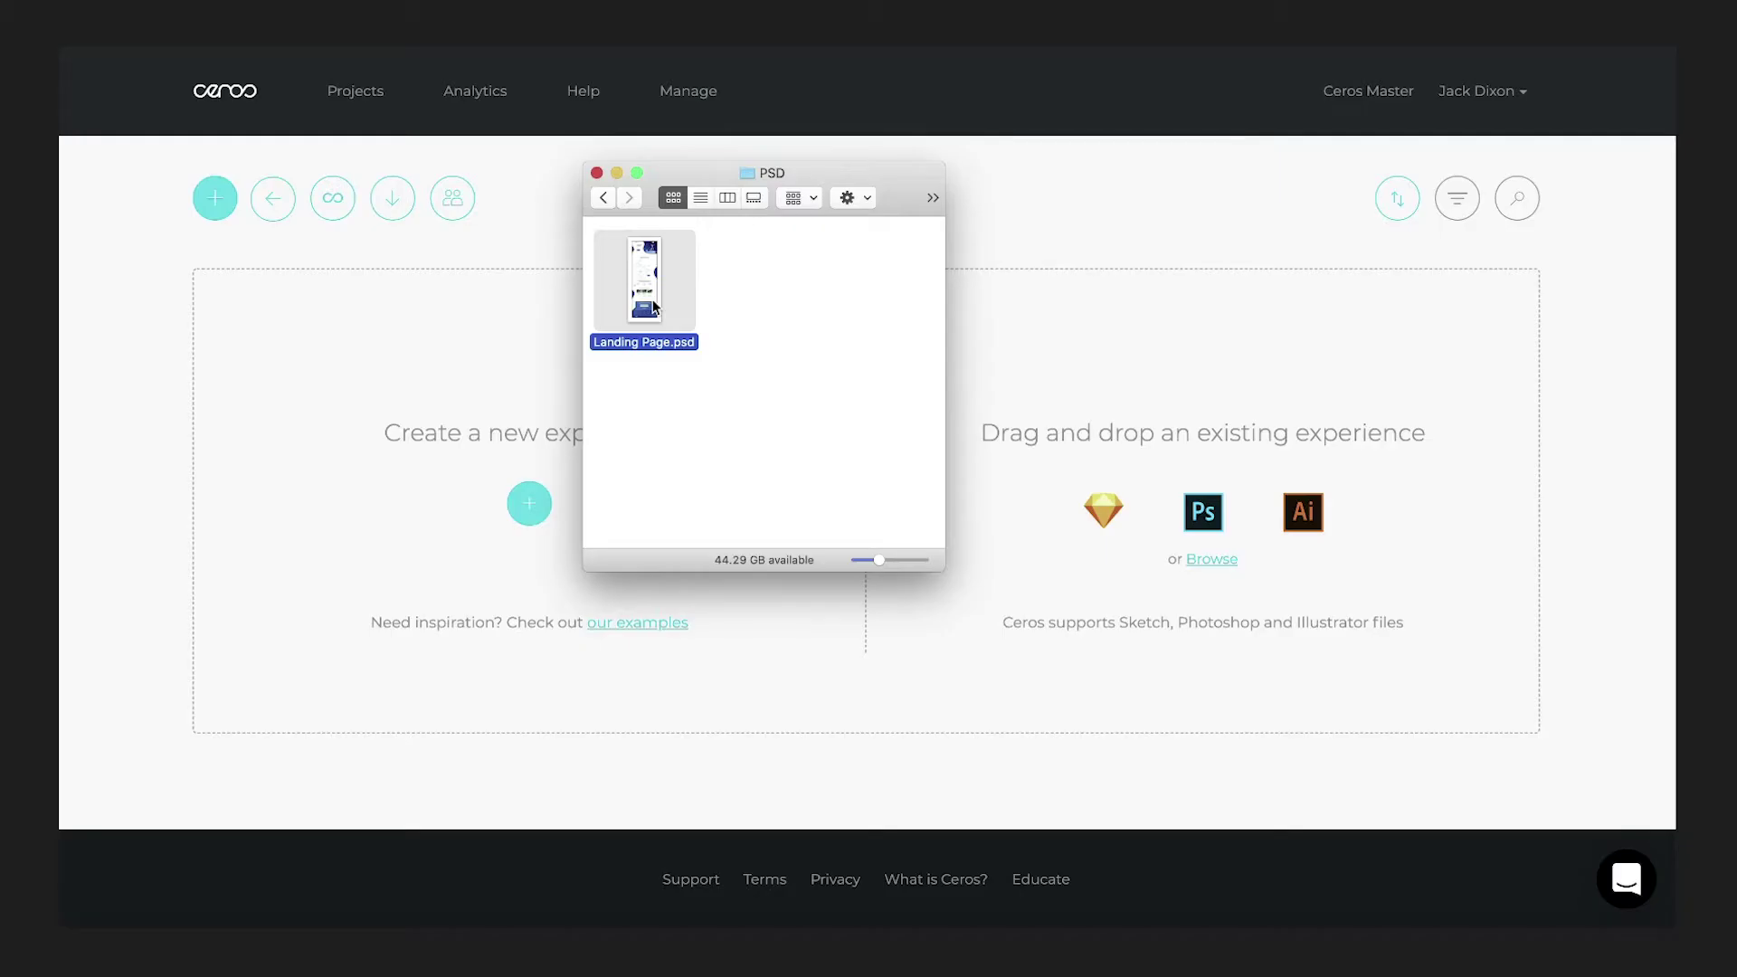
Drag Landing Page.psd from Finder into the project to create the Landing Page experience.
drag(653, 307, 1112, 323)
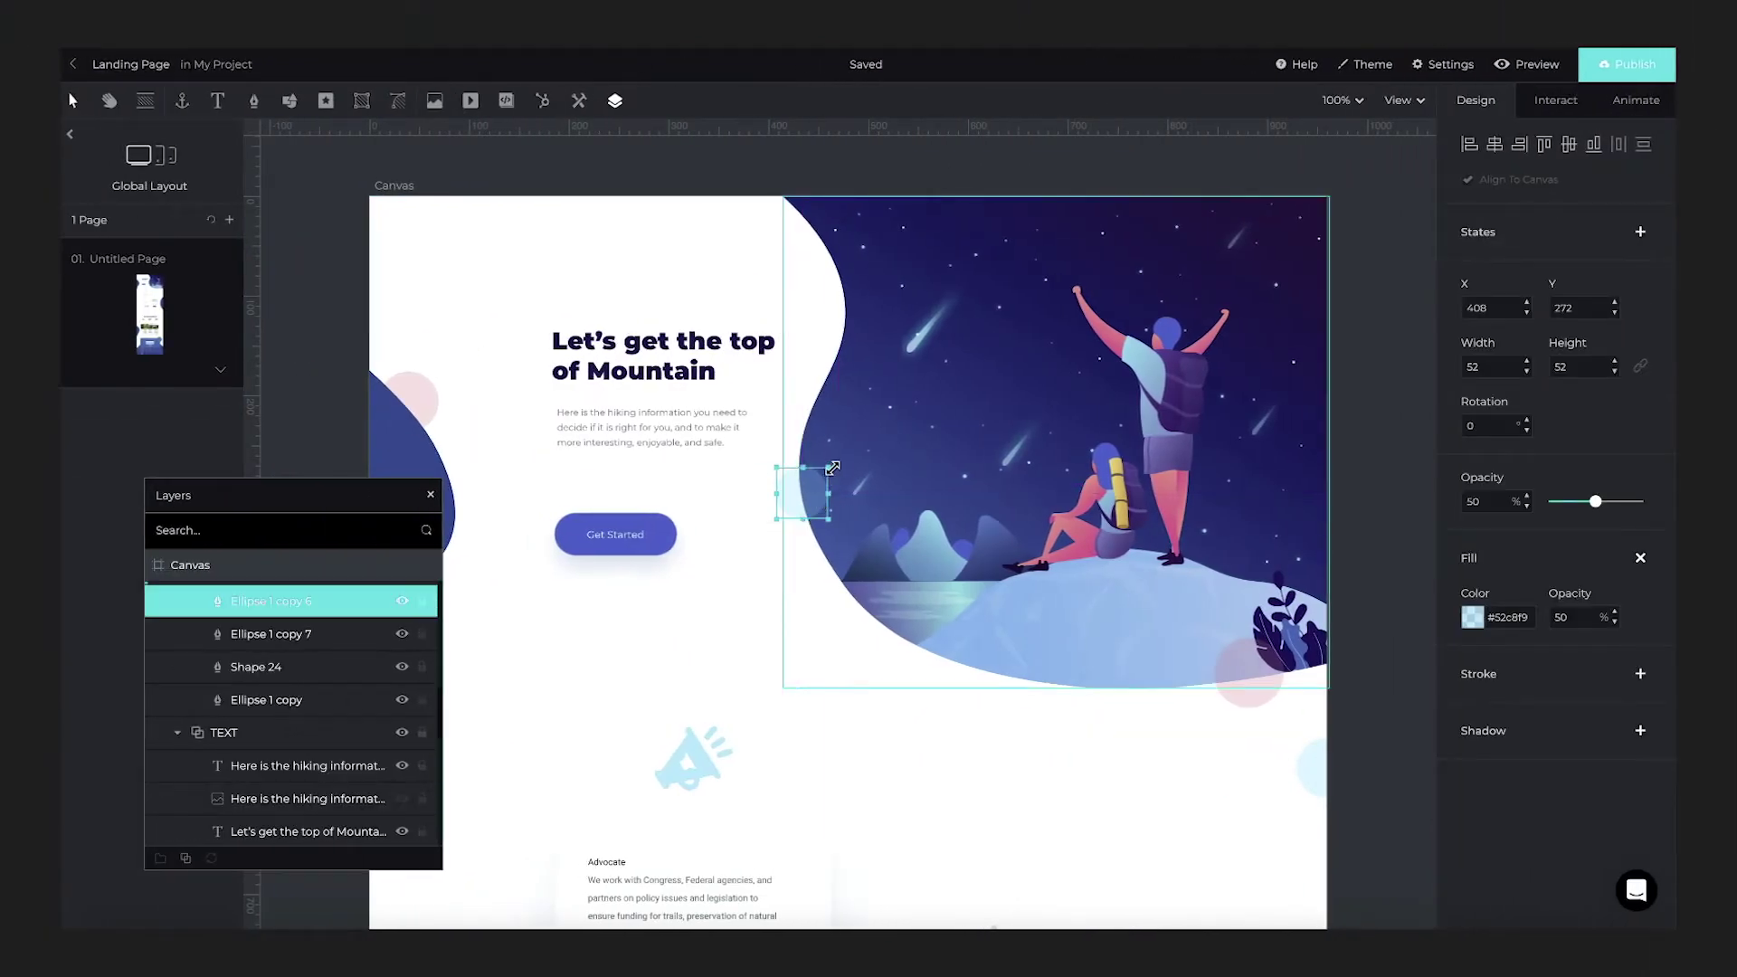
Enlarge the ellipse to 102x102 and stretch Shape 24 to 214x519.
drag(832, 467, 859, 447)
click(428, 399)
drag(454, 293, 501, 256)
Move the heading, paragraph and Get Started button about 35 px left together.
click(733, 373)
shift+click(649, 539)
drag(650, 539, 629, 534)
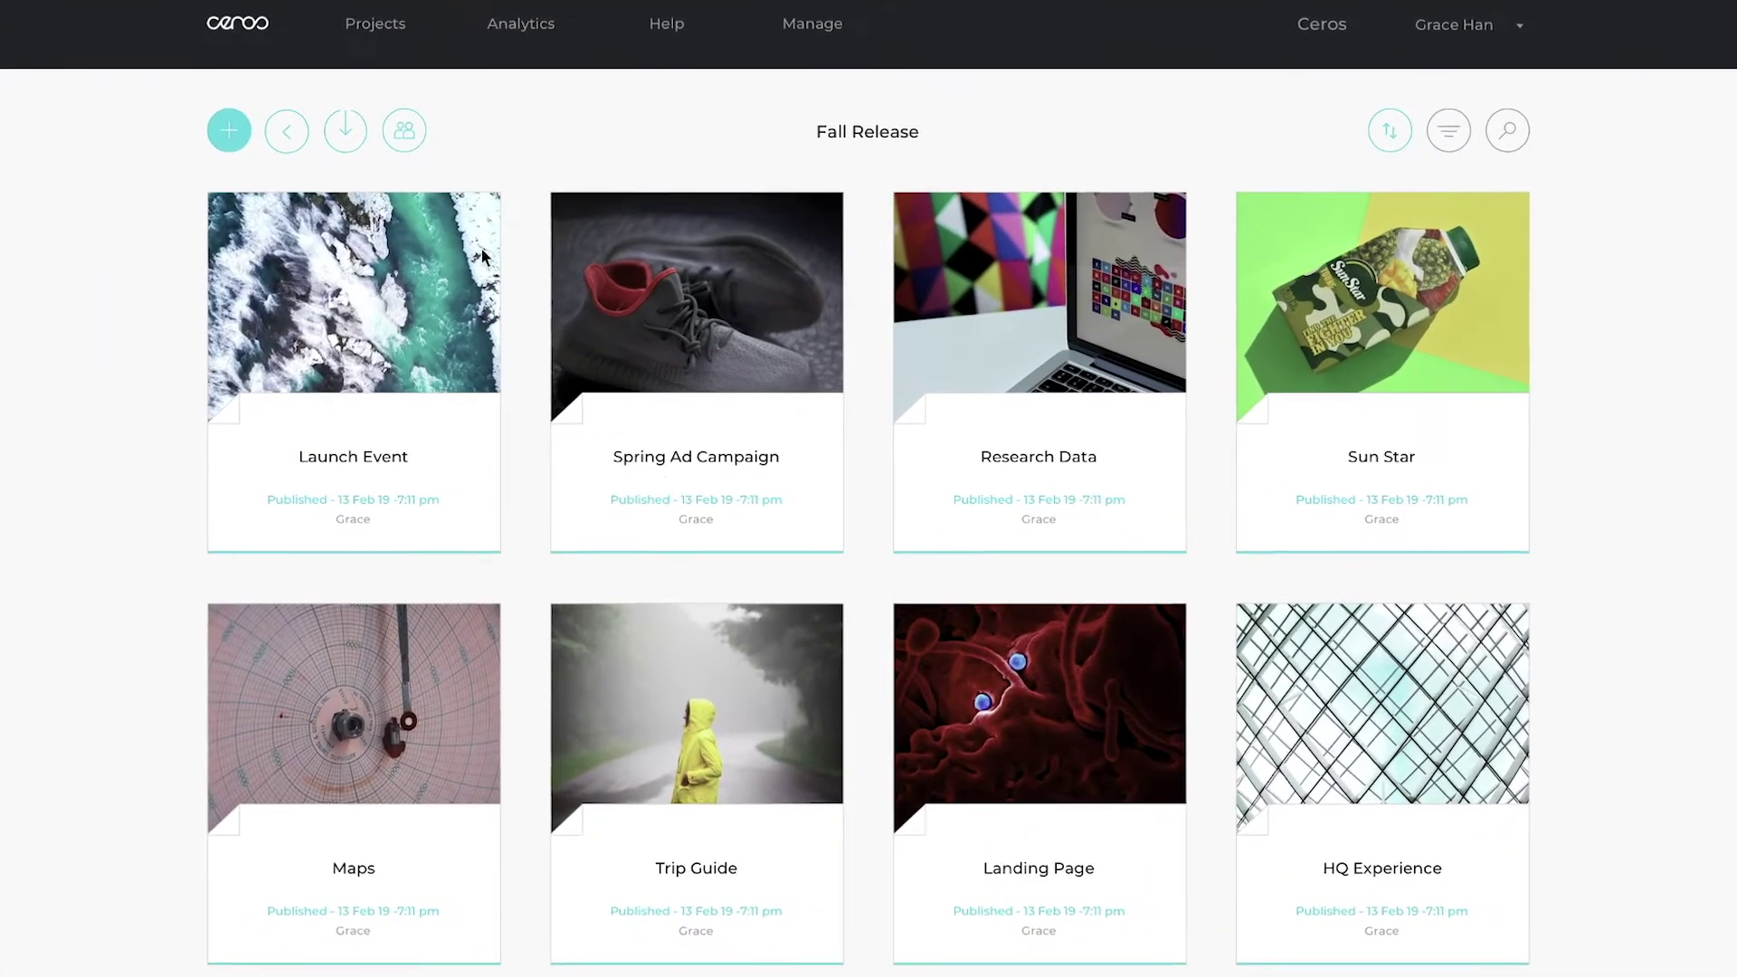
Invite a member, found by name search, to the Fall Release project with Viewer access.
click(410, 147)
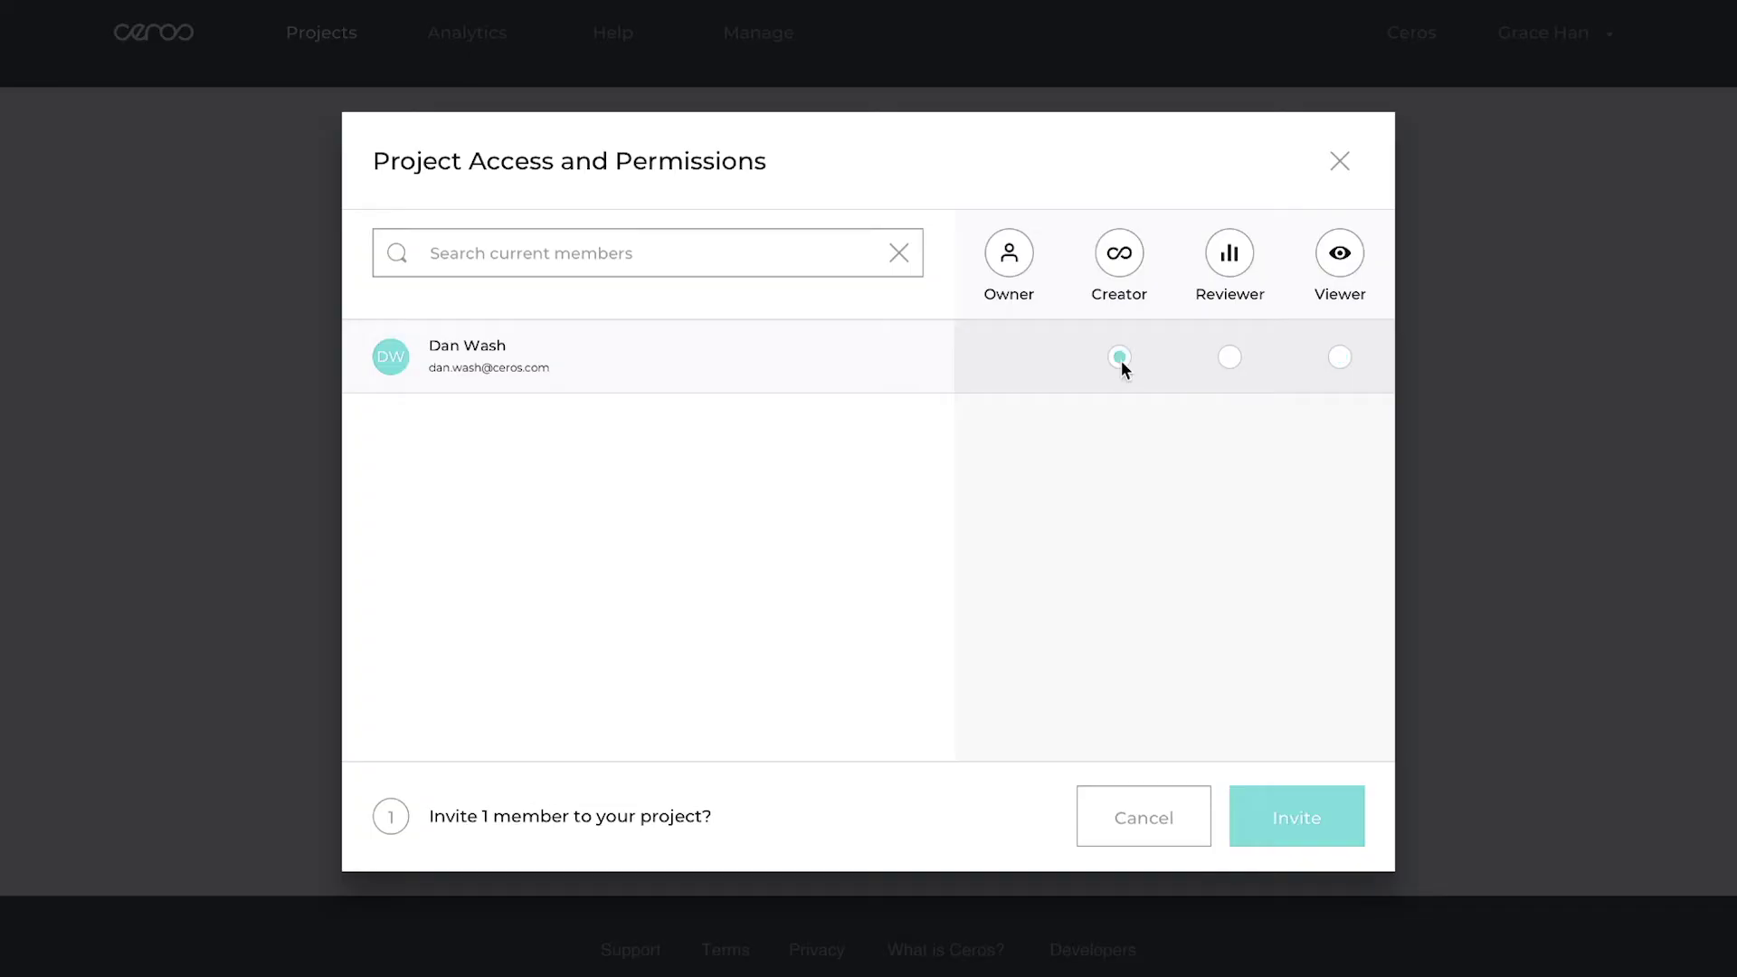
click(603, 252)
text(Dan)
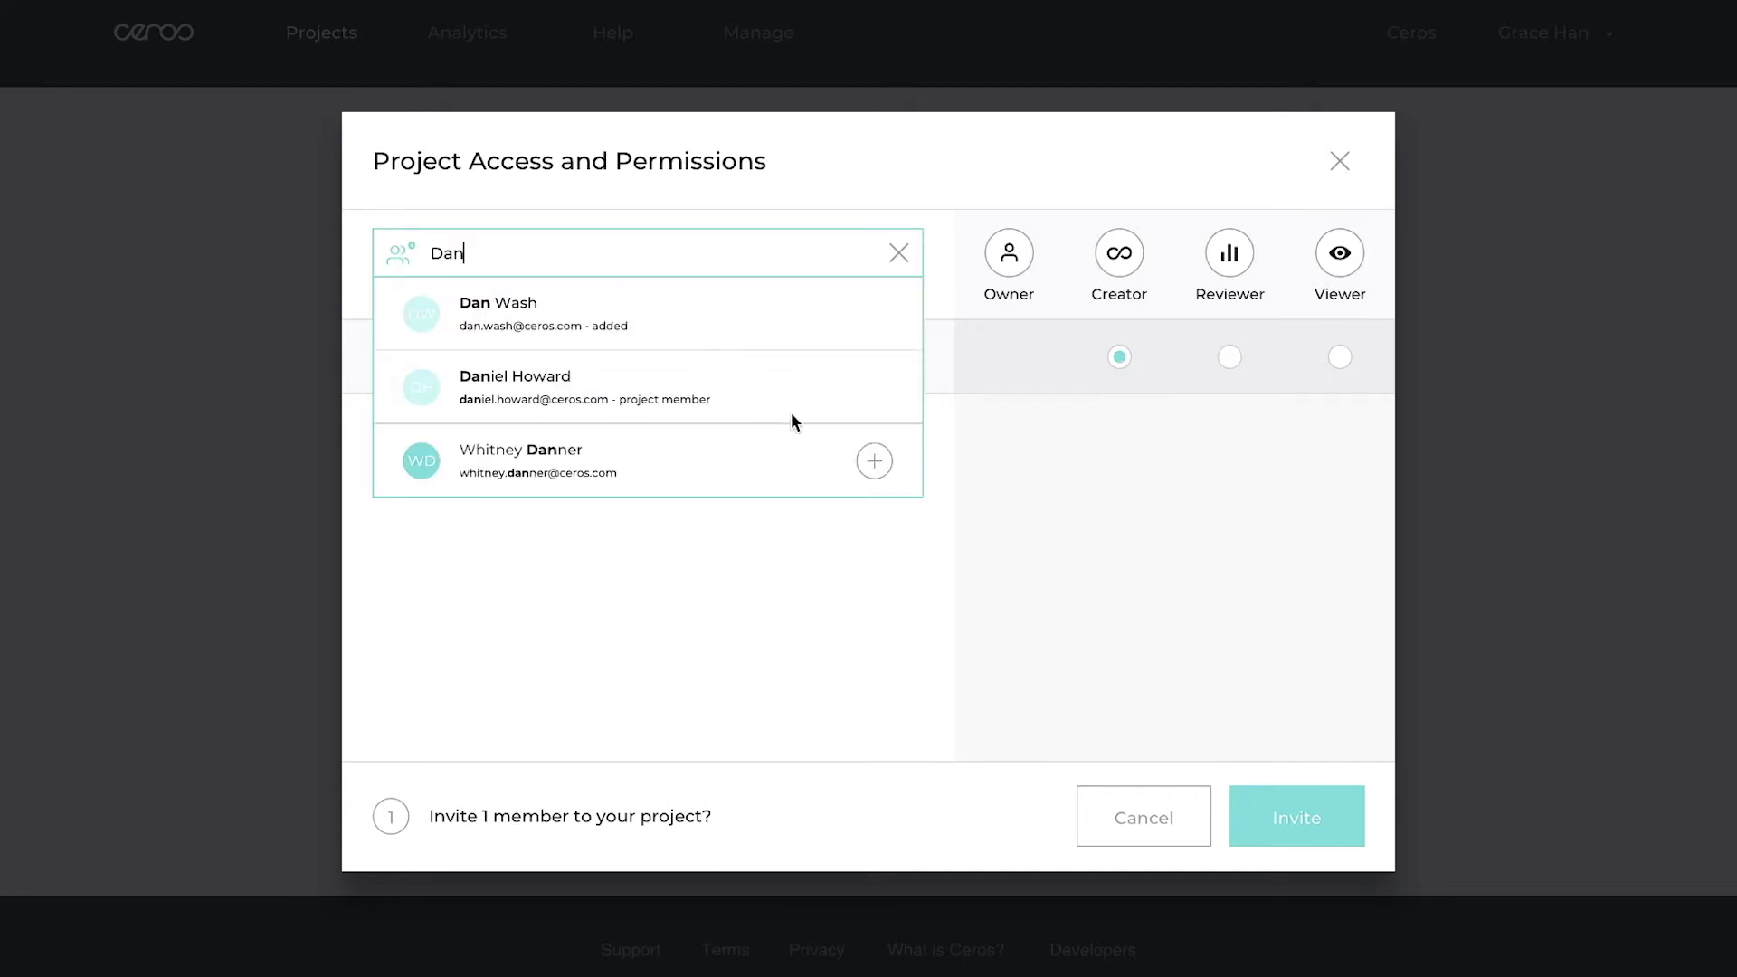
click(873, 462)
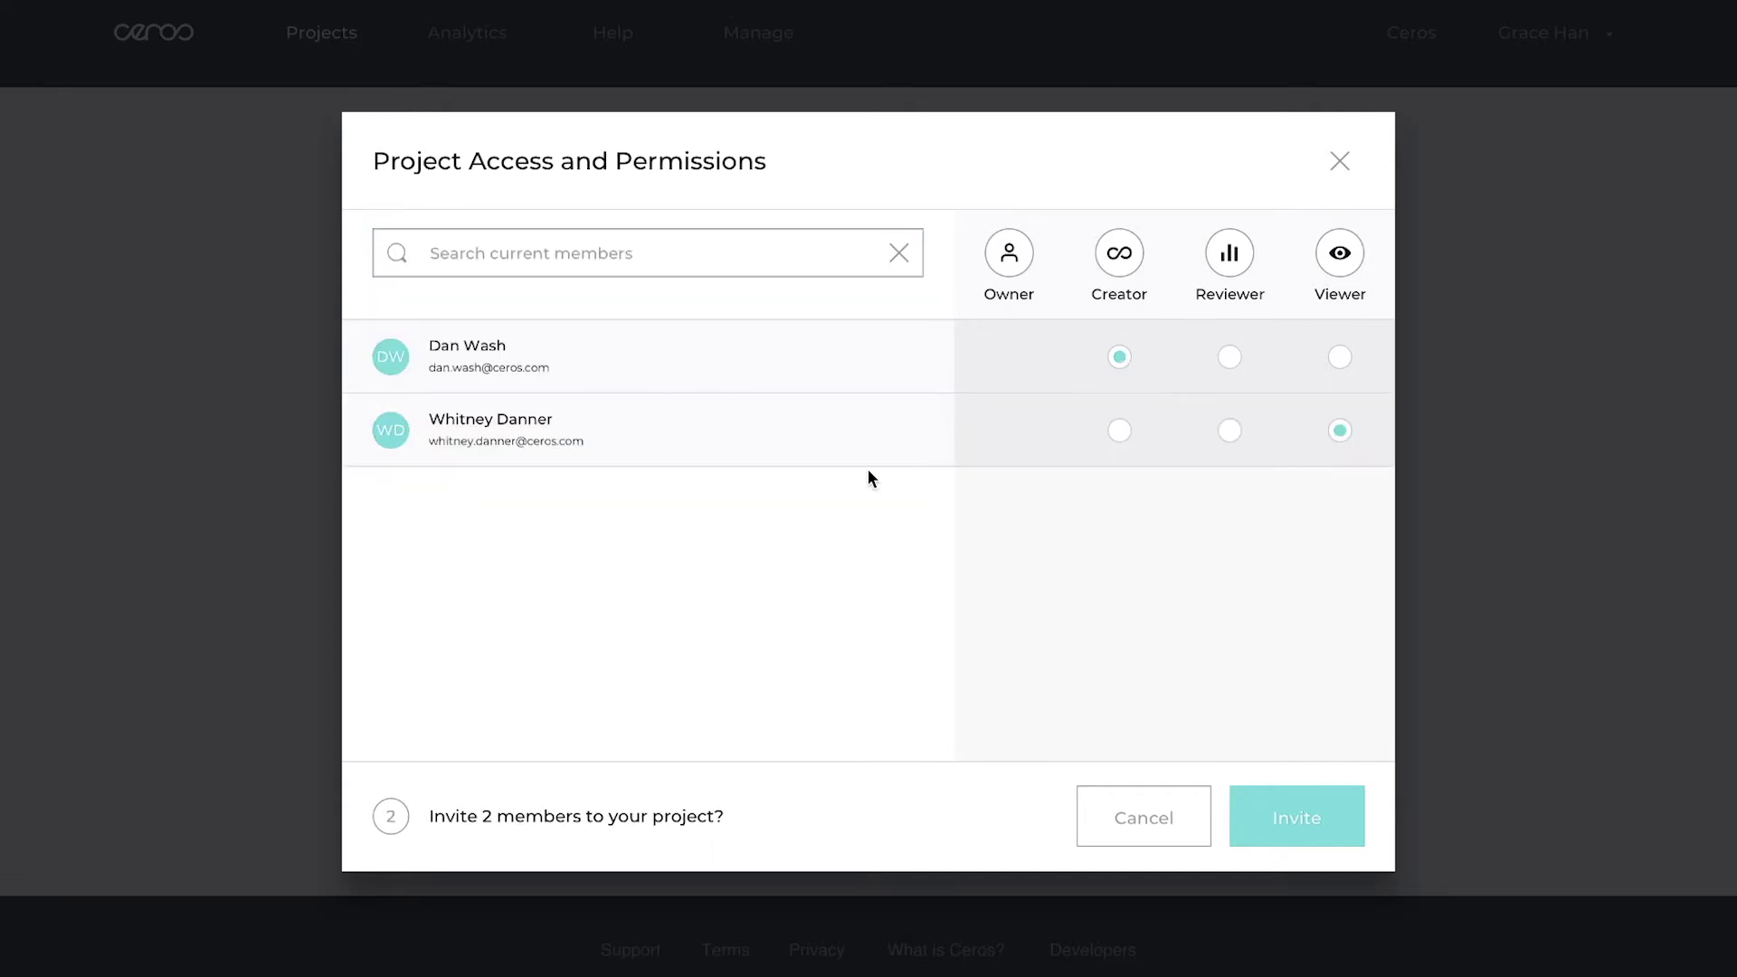
click(1246, 816)
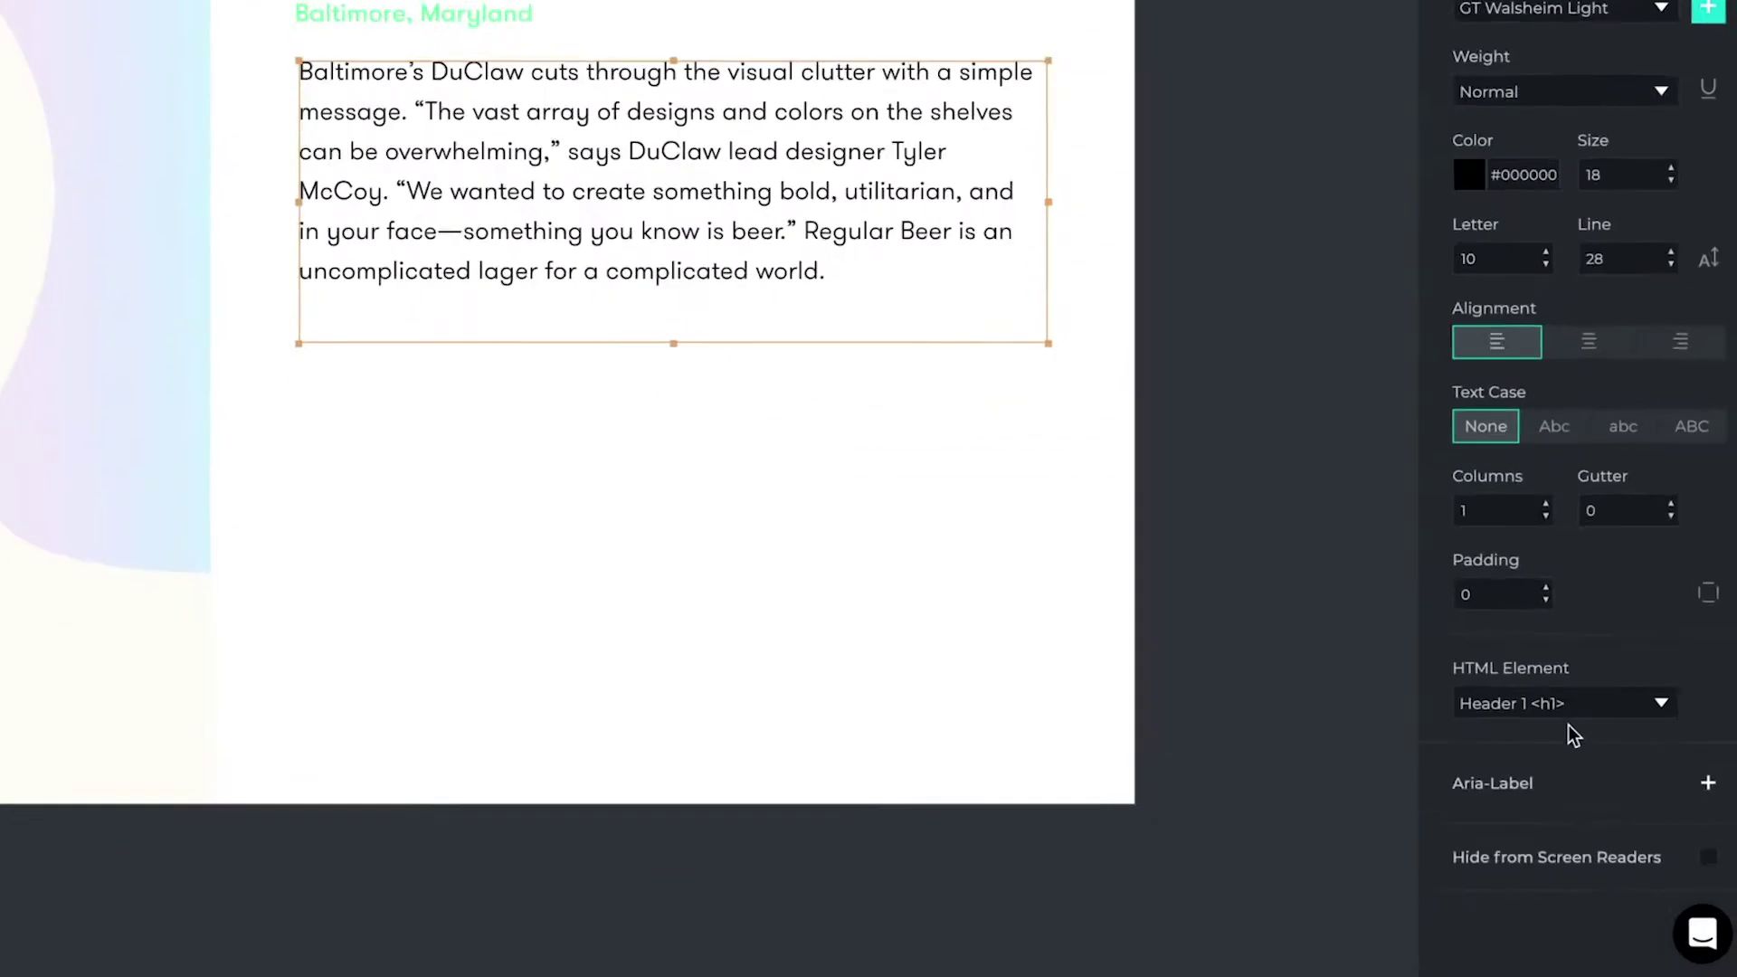
Set the text box's HTML element to Paragraph <p> instead of Header 1.
click(1583, 904)
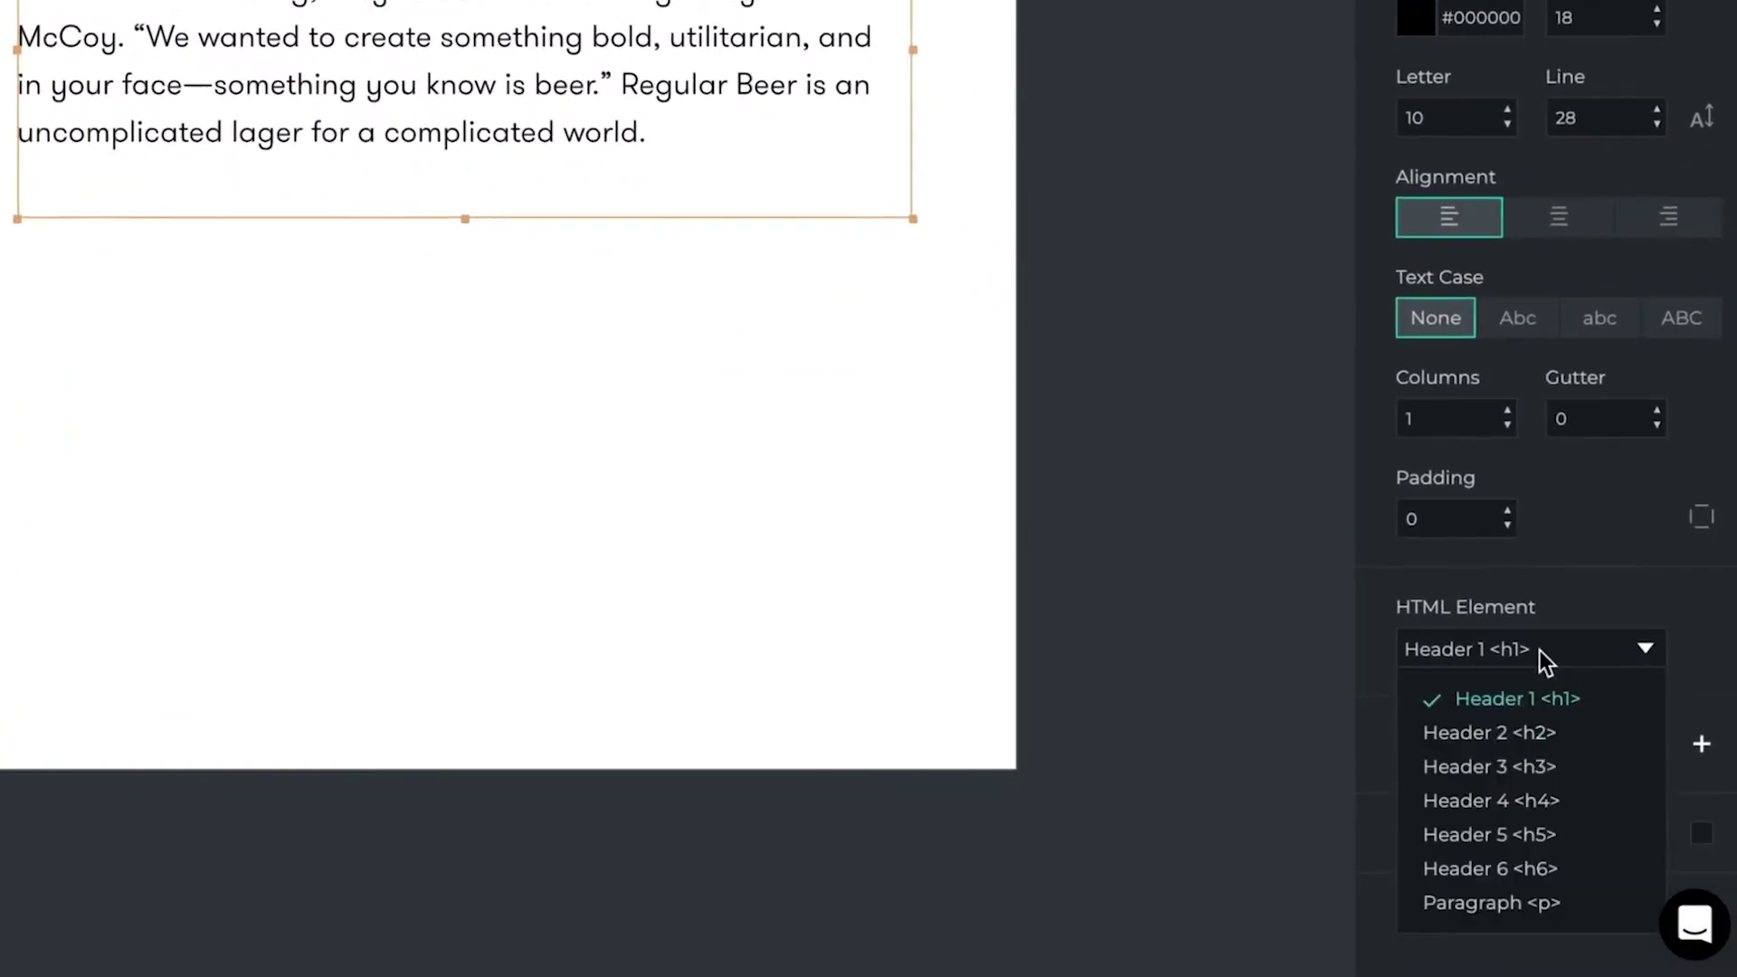
click(1451, 895)
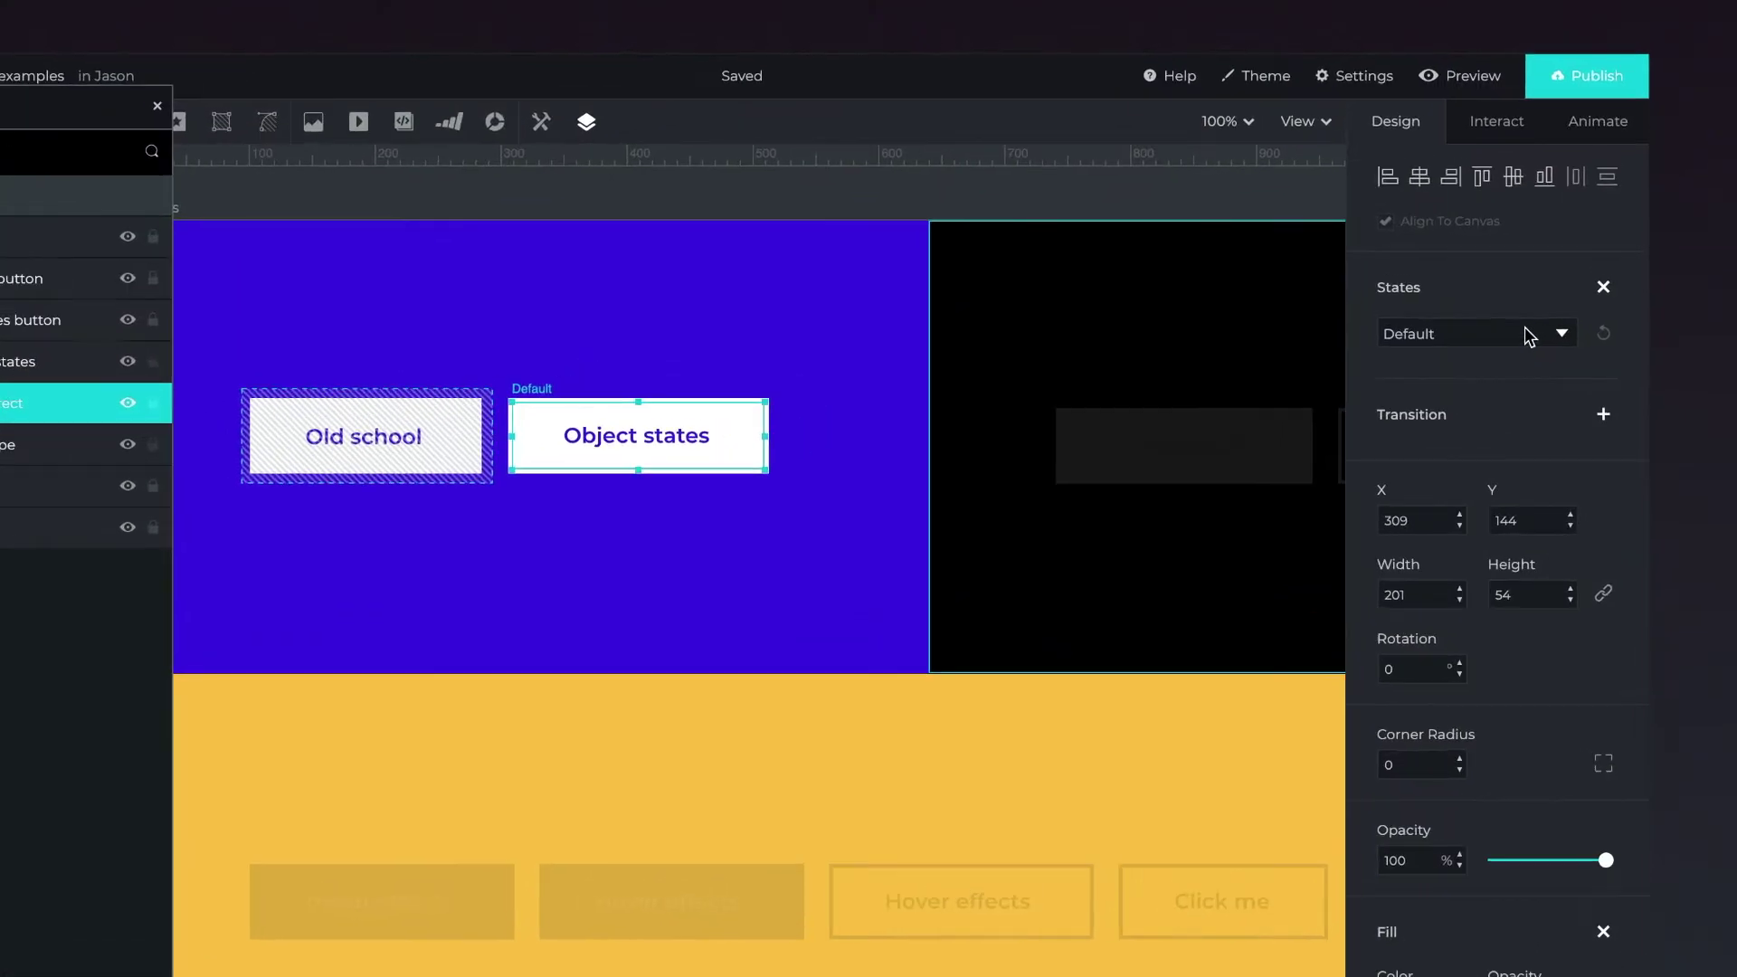
Preview the photo's Hover state and HTML element options, then remove its background.
click(1507, 334)
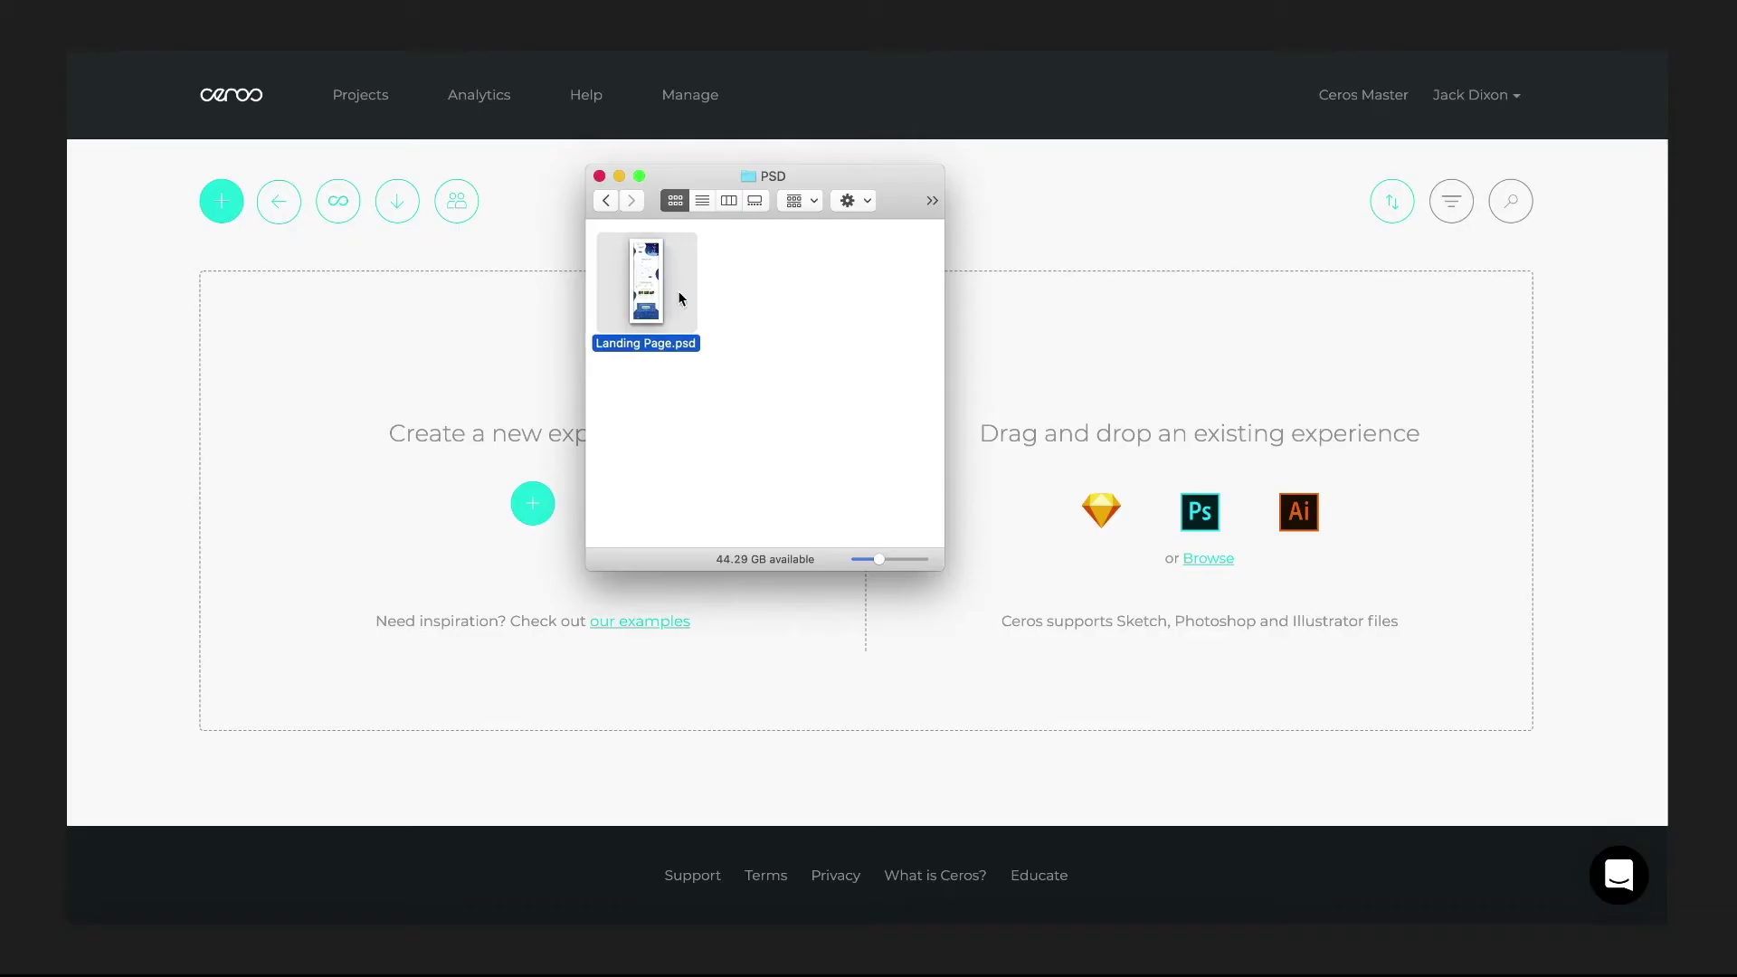
drag(678, 290, 1114, 306)
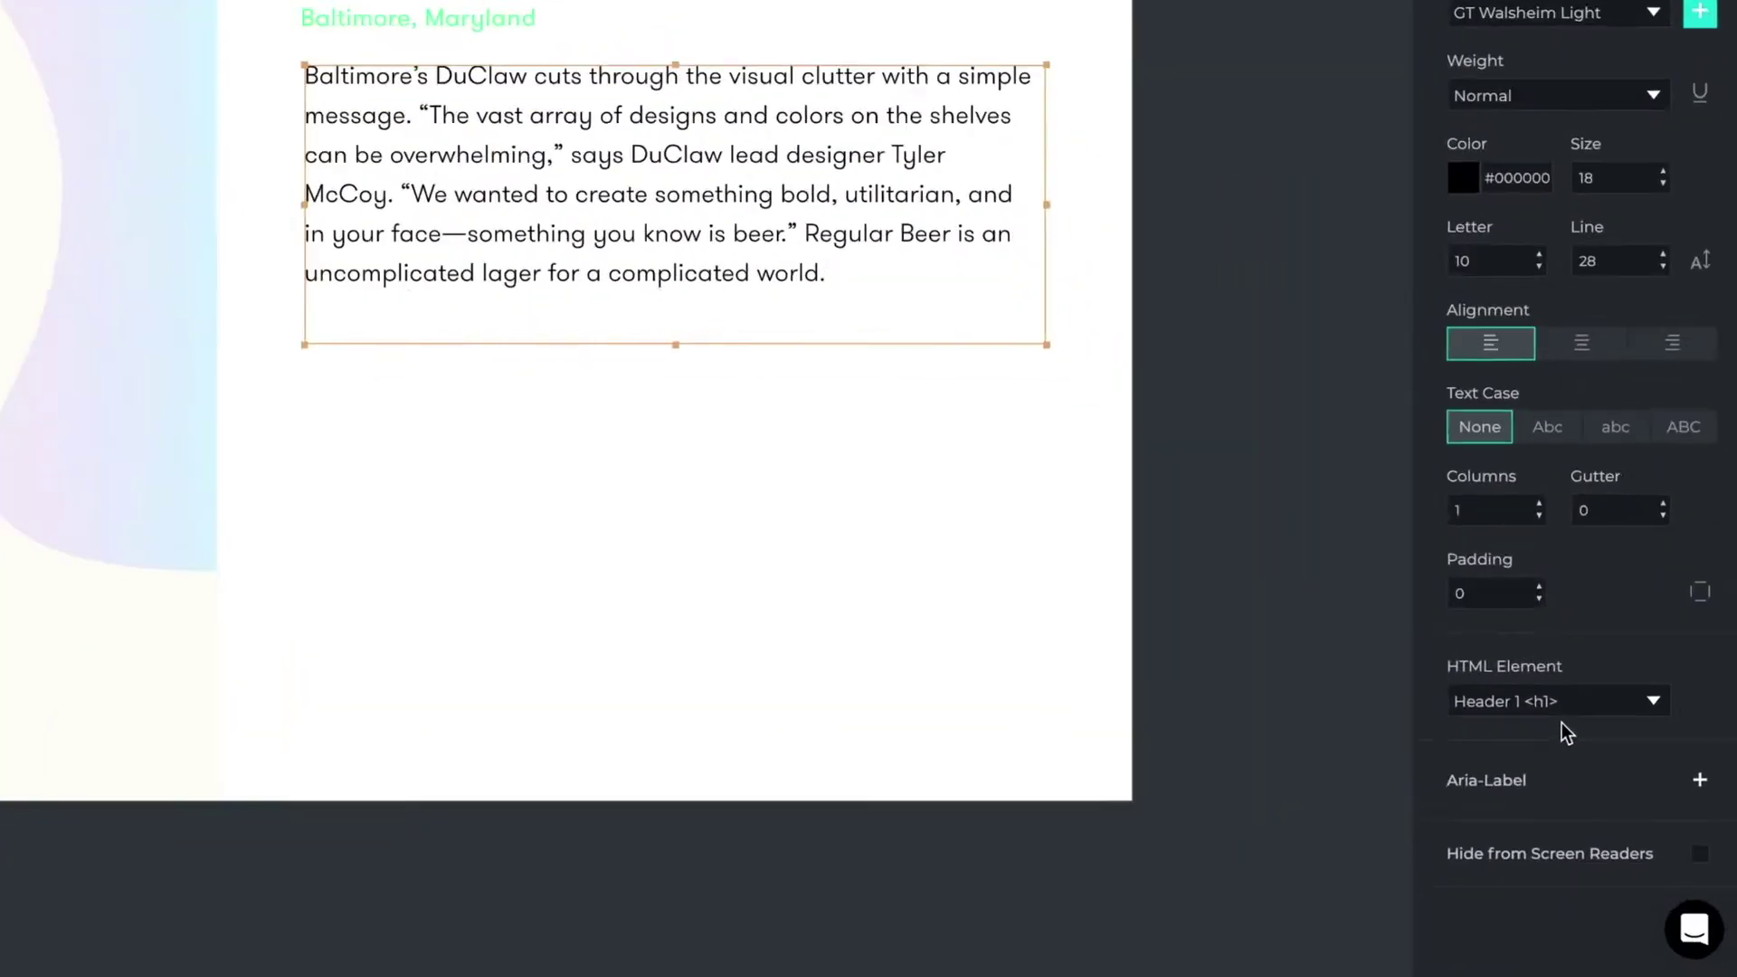
click(1562, 699)
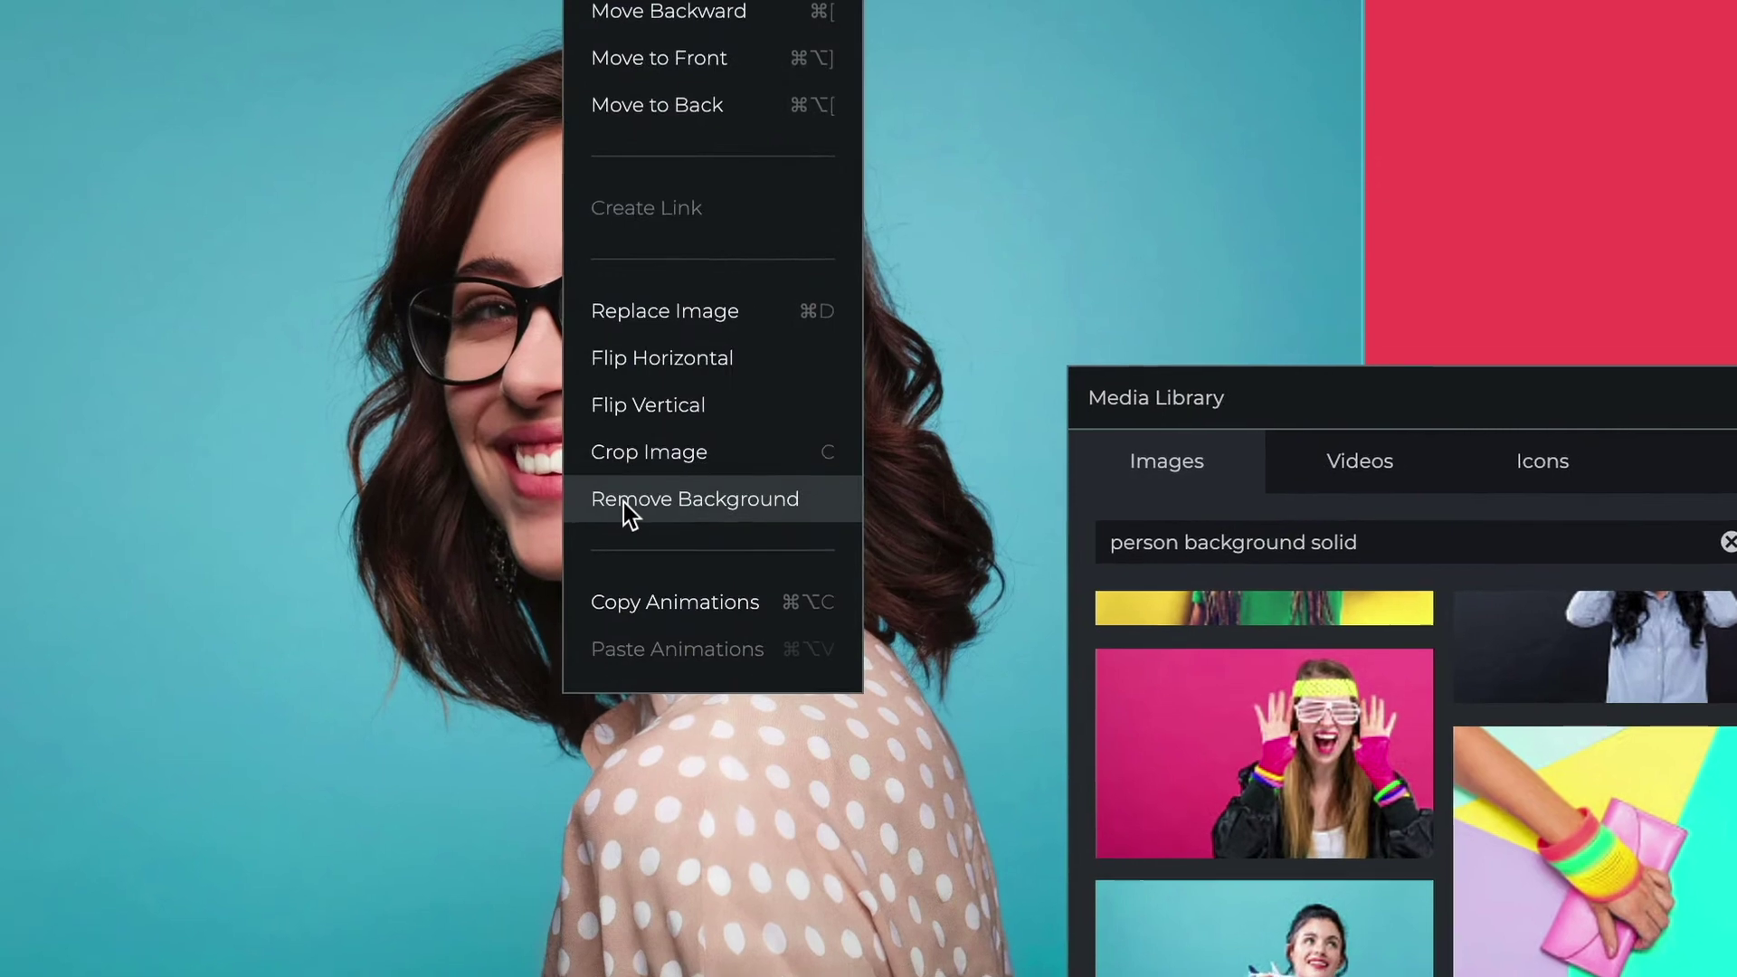
click(623, 502)
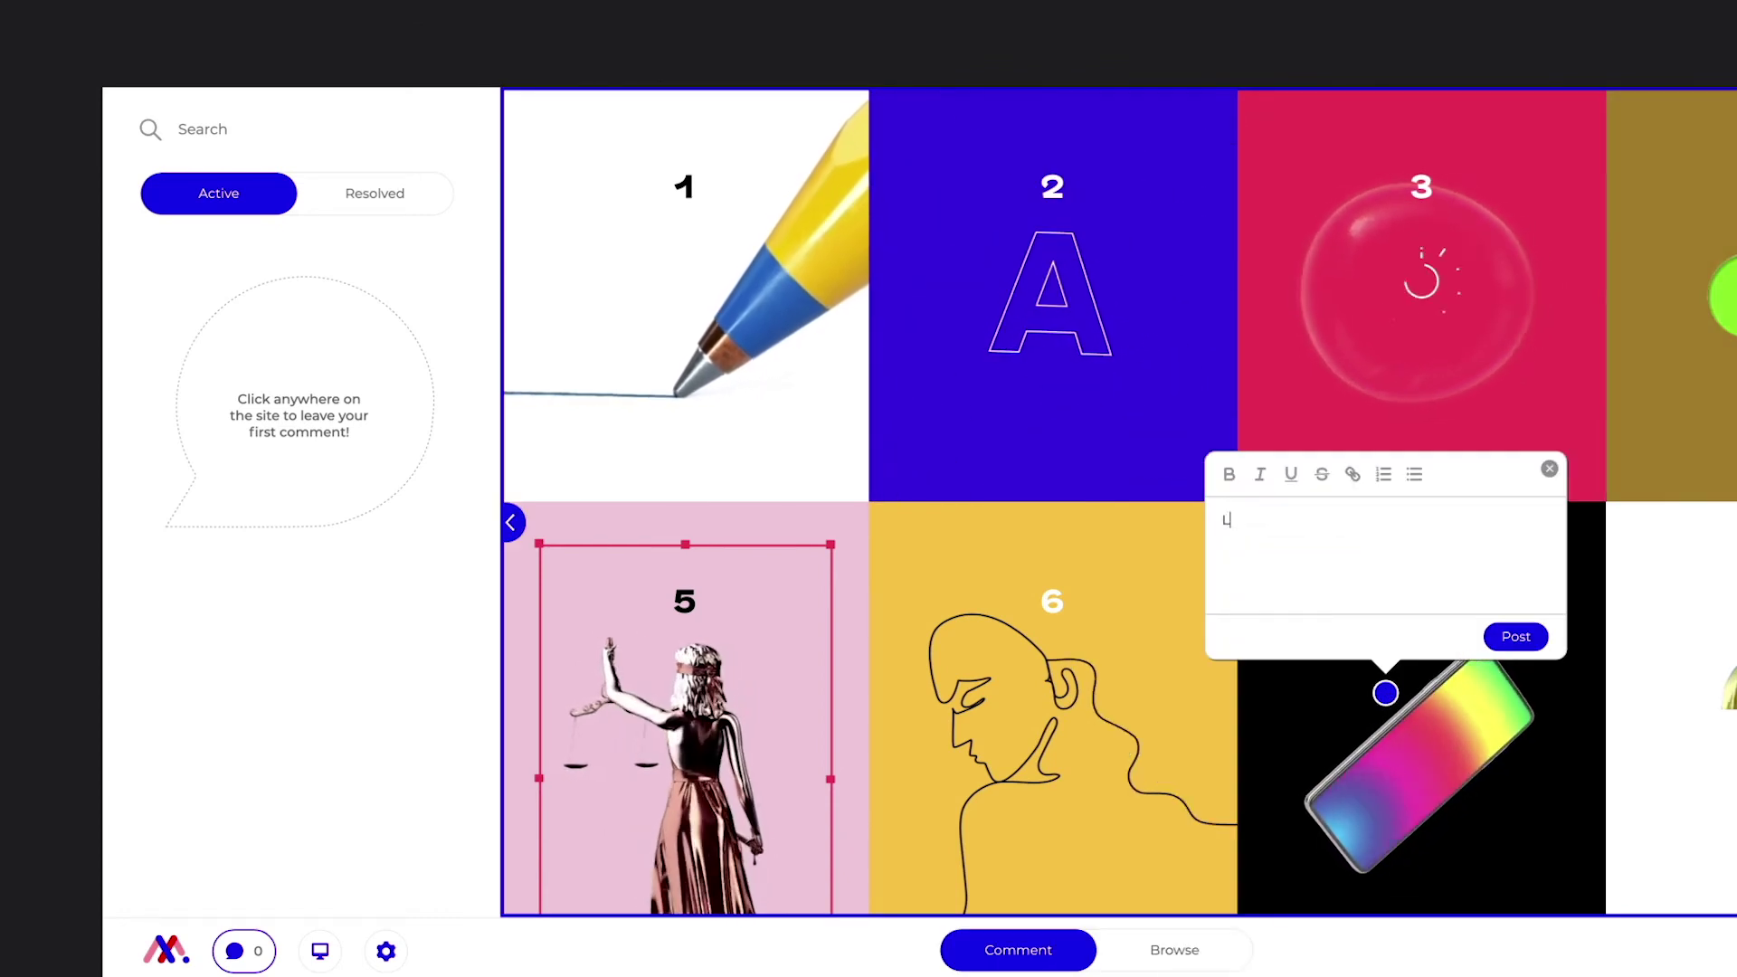
Post the comments 'ove this animation!' and 'Remove this' on the Dropmark page.
text(ove this animation!)
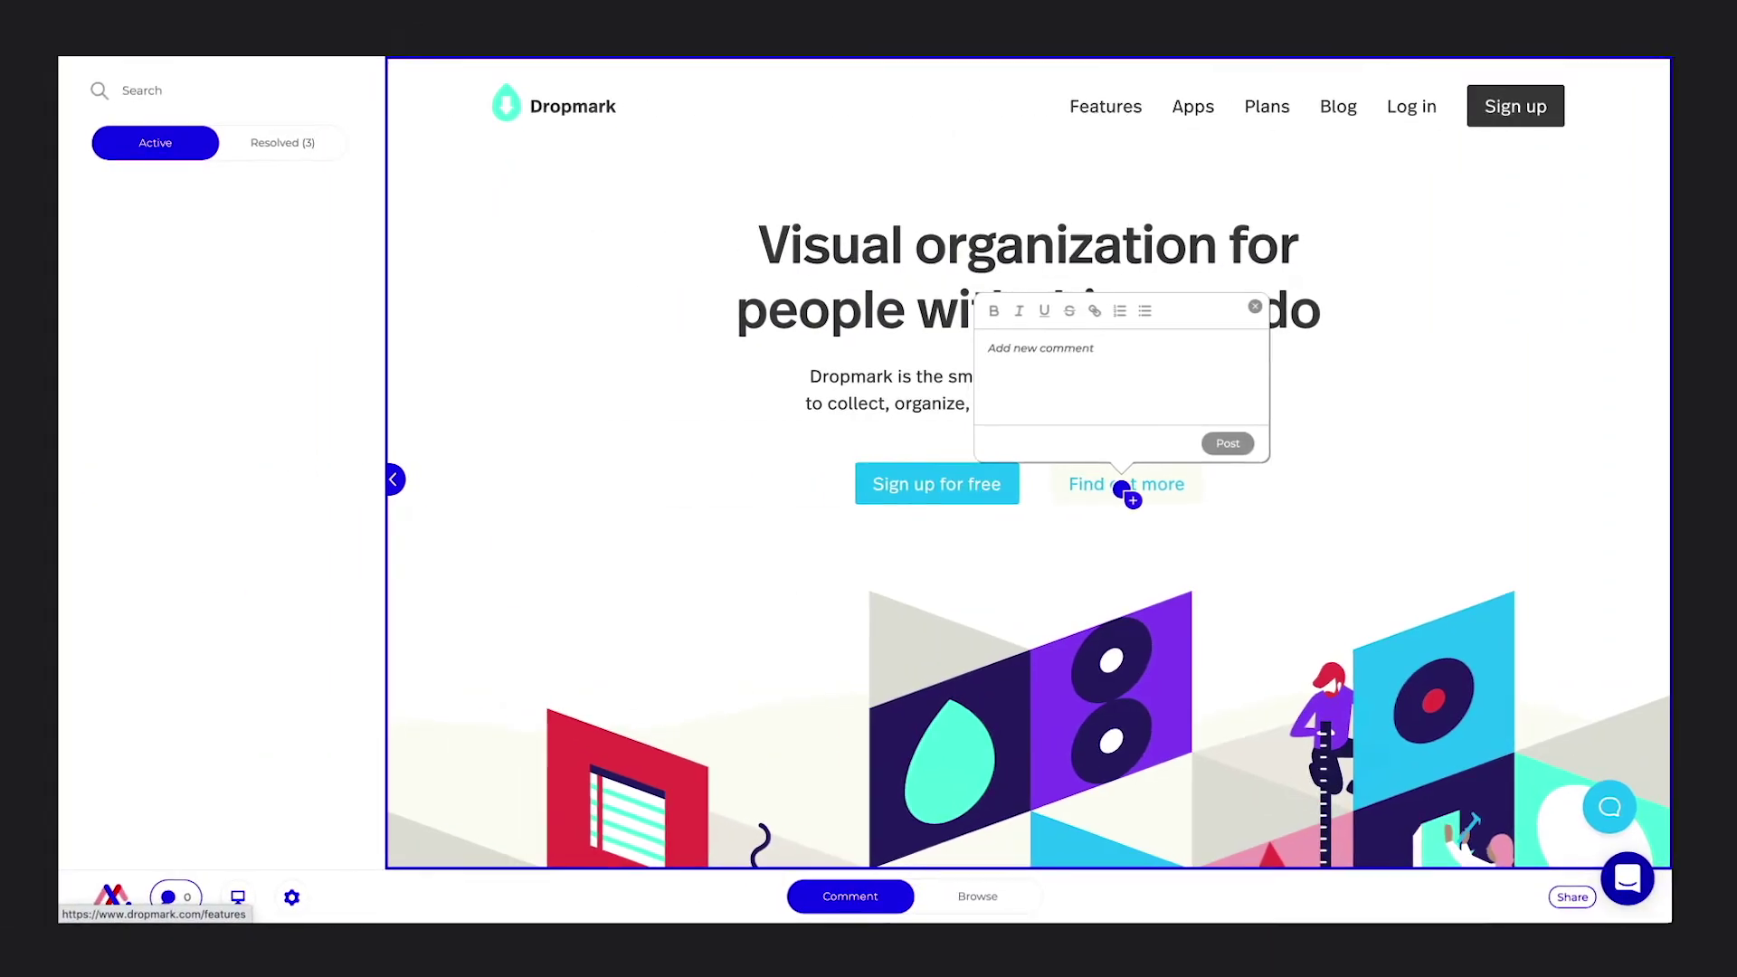
text(Remove this)
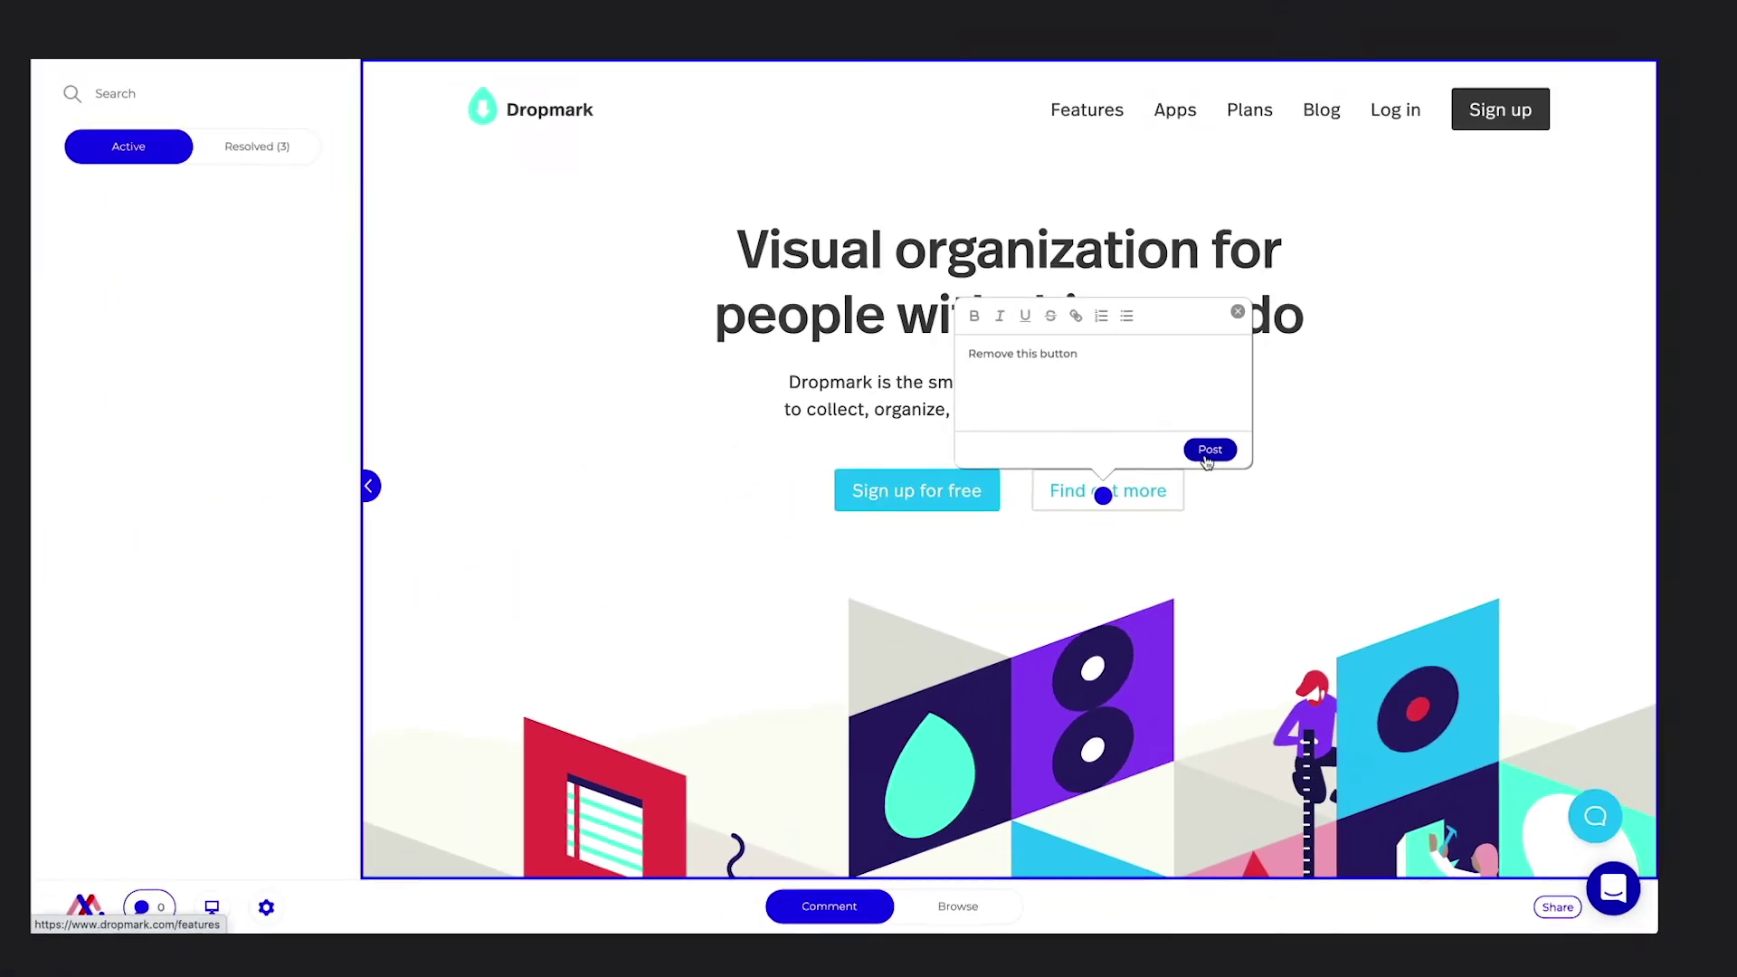
key(Return)
scroll(1481, 640, down, 3)
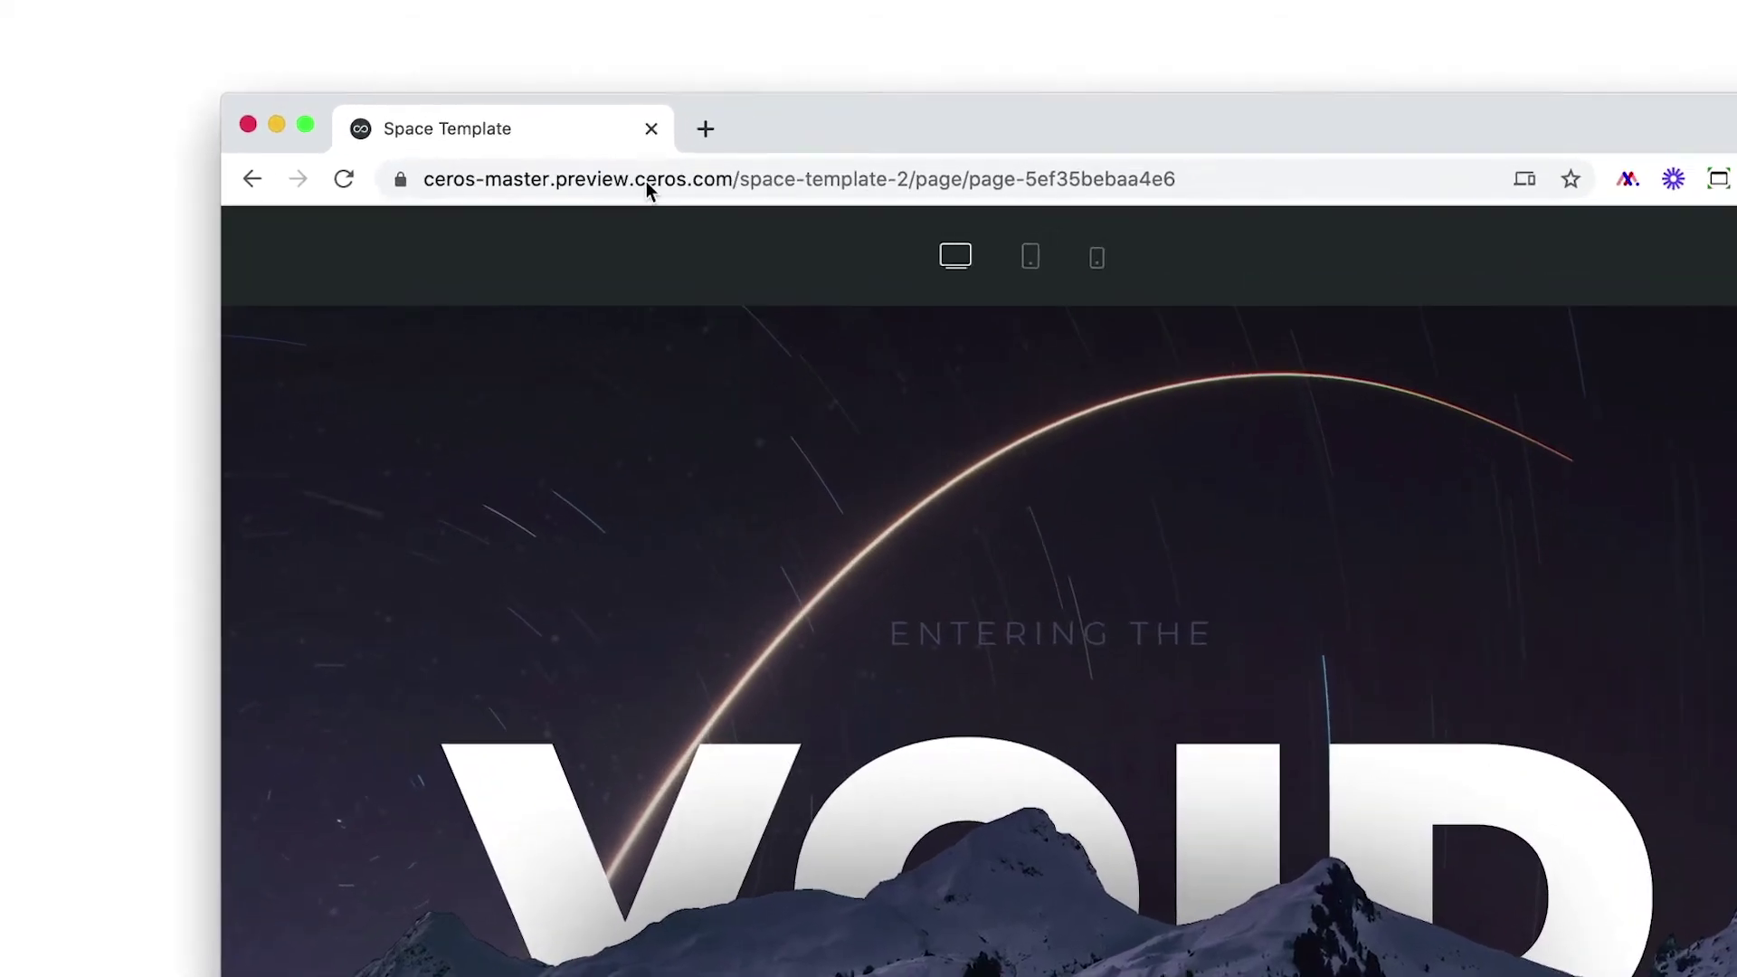
Load the Space Template preview address into MarkUp.io and lower the white brush stroke about 56 px.
click(722, 167)
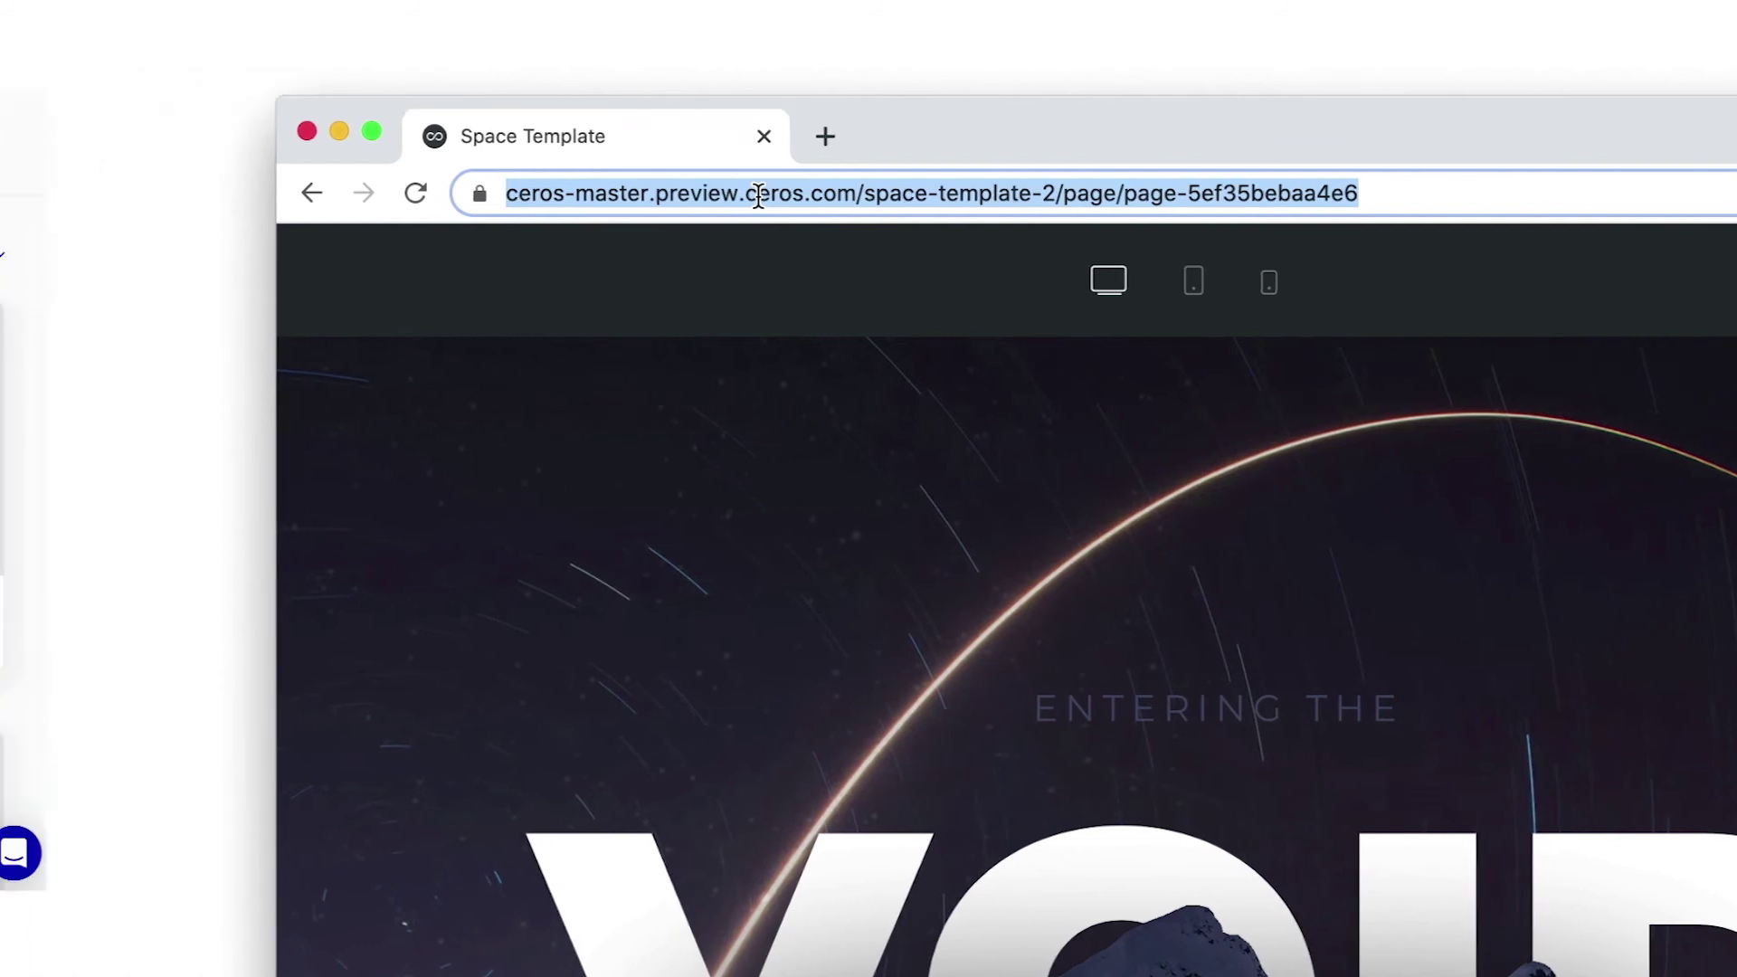
text(https://ceros-master.preview.ceros.com/space-template-2/page/page-5ef35bebaa4e6)
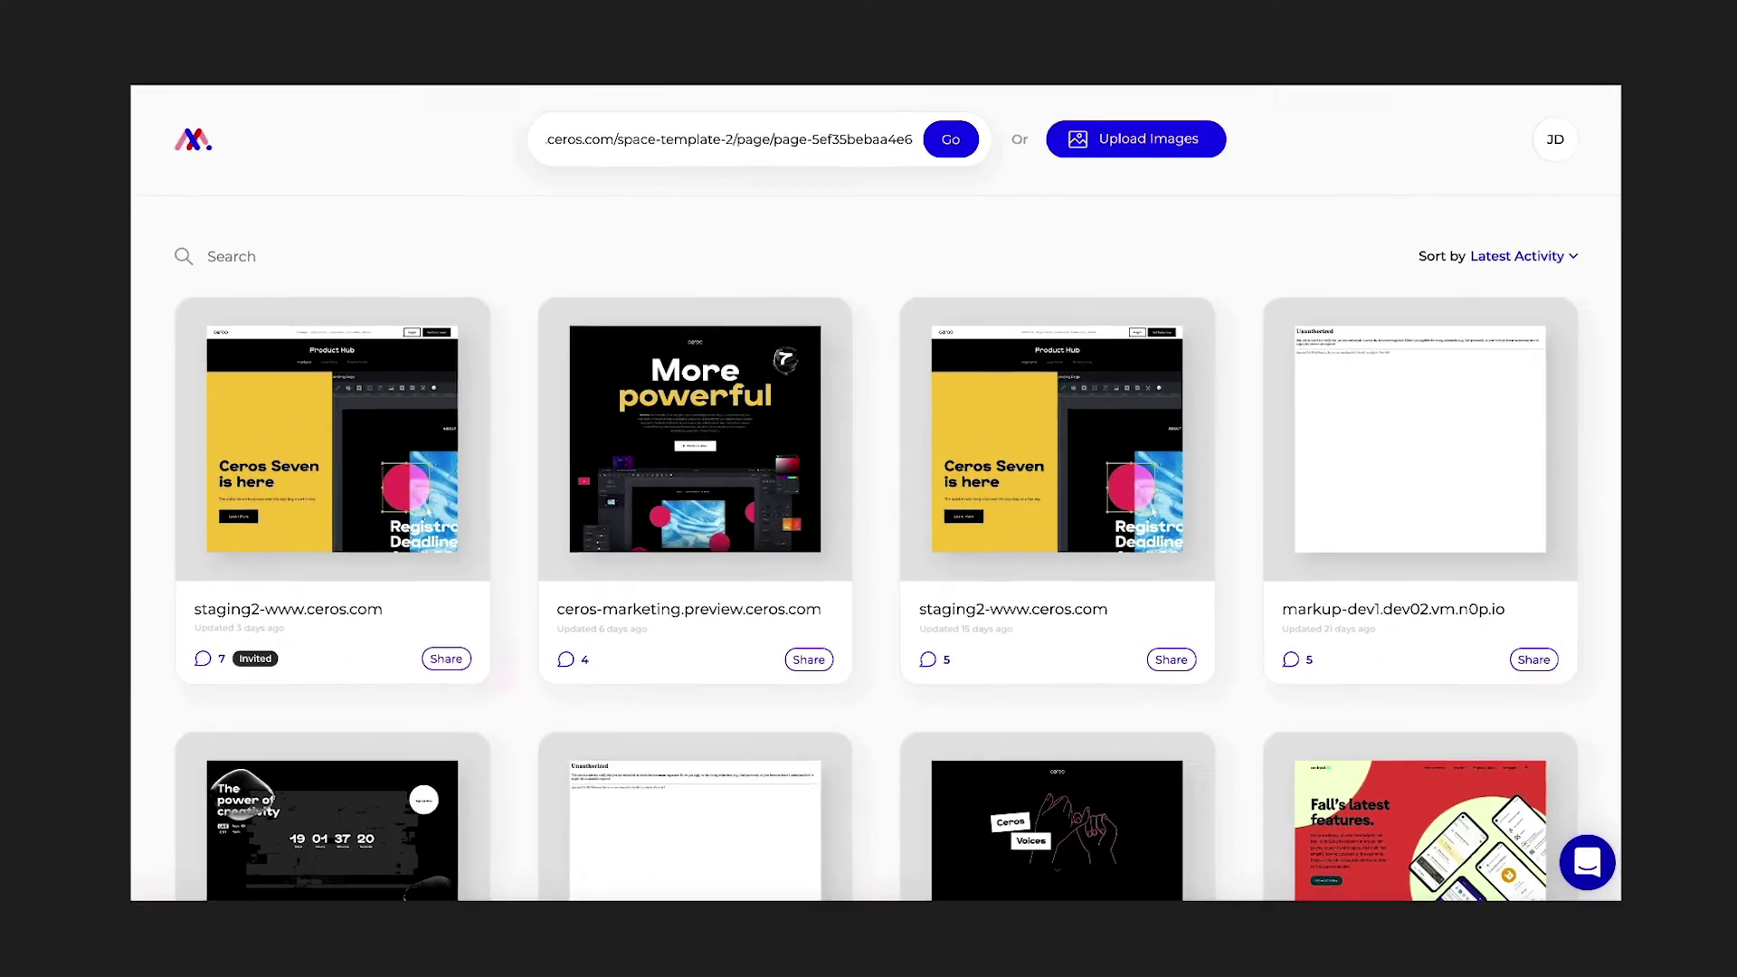
key(Return)
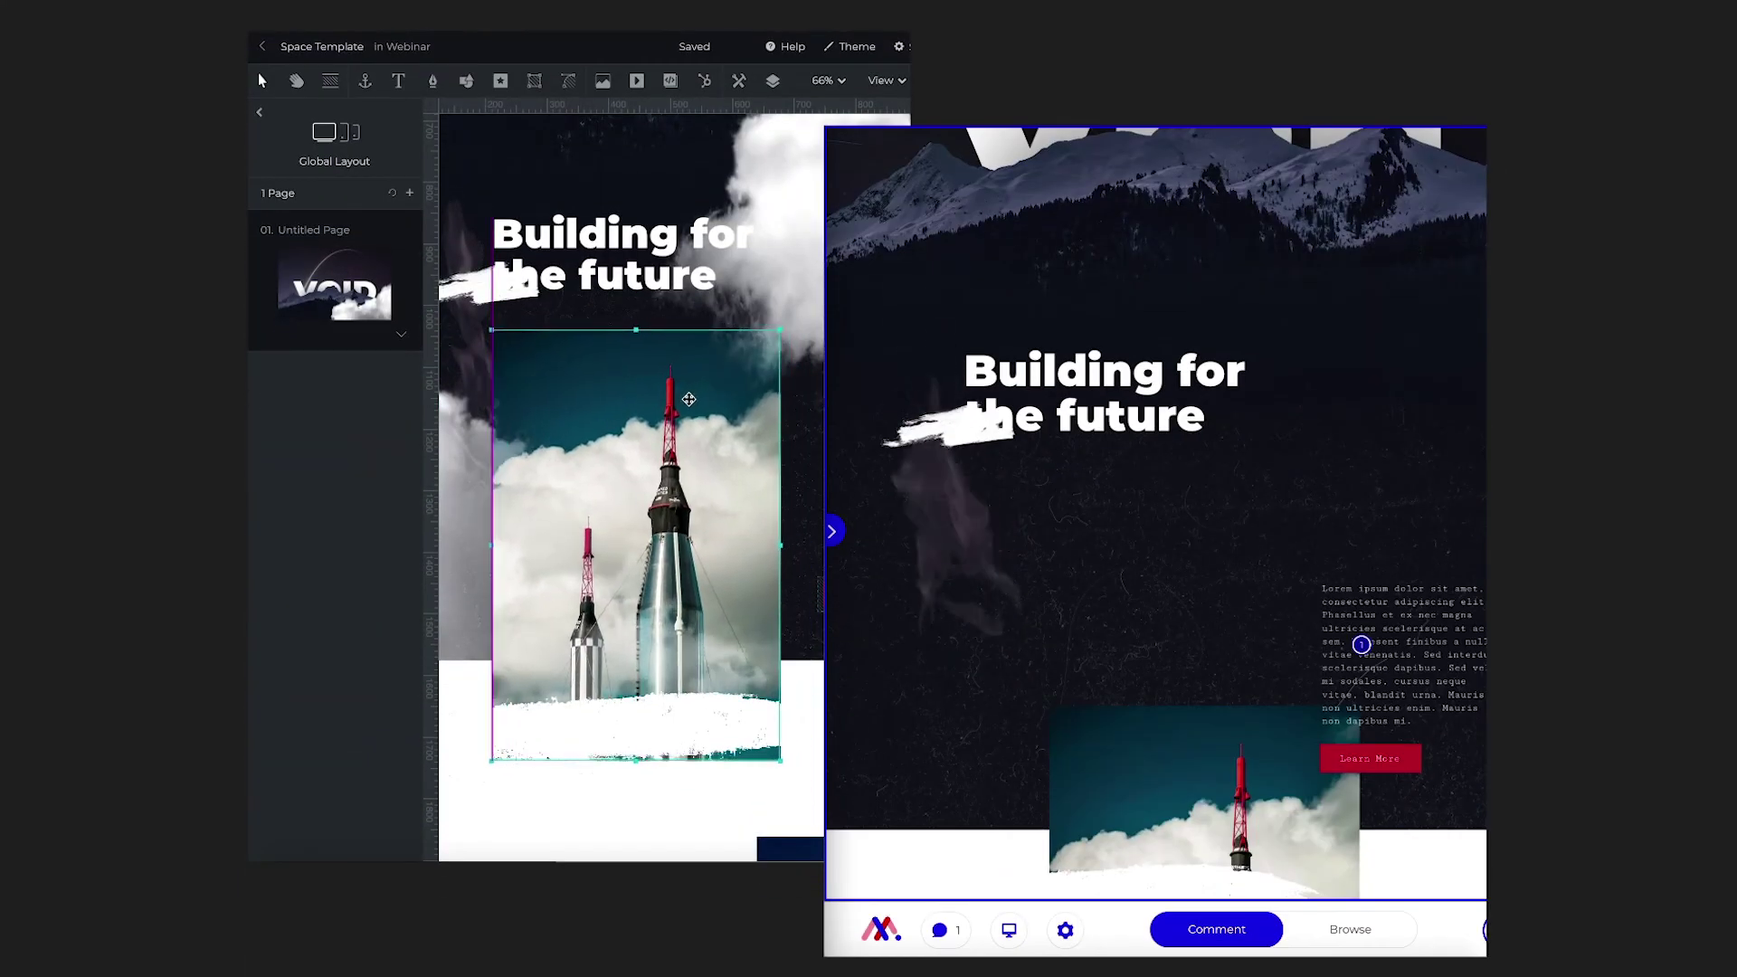
click(486, 284)
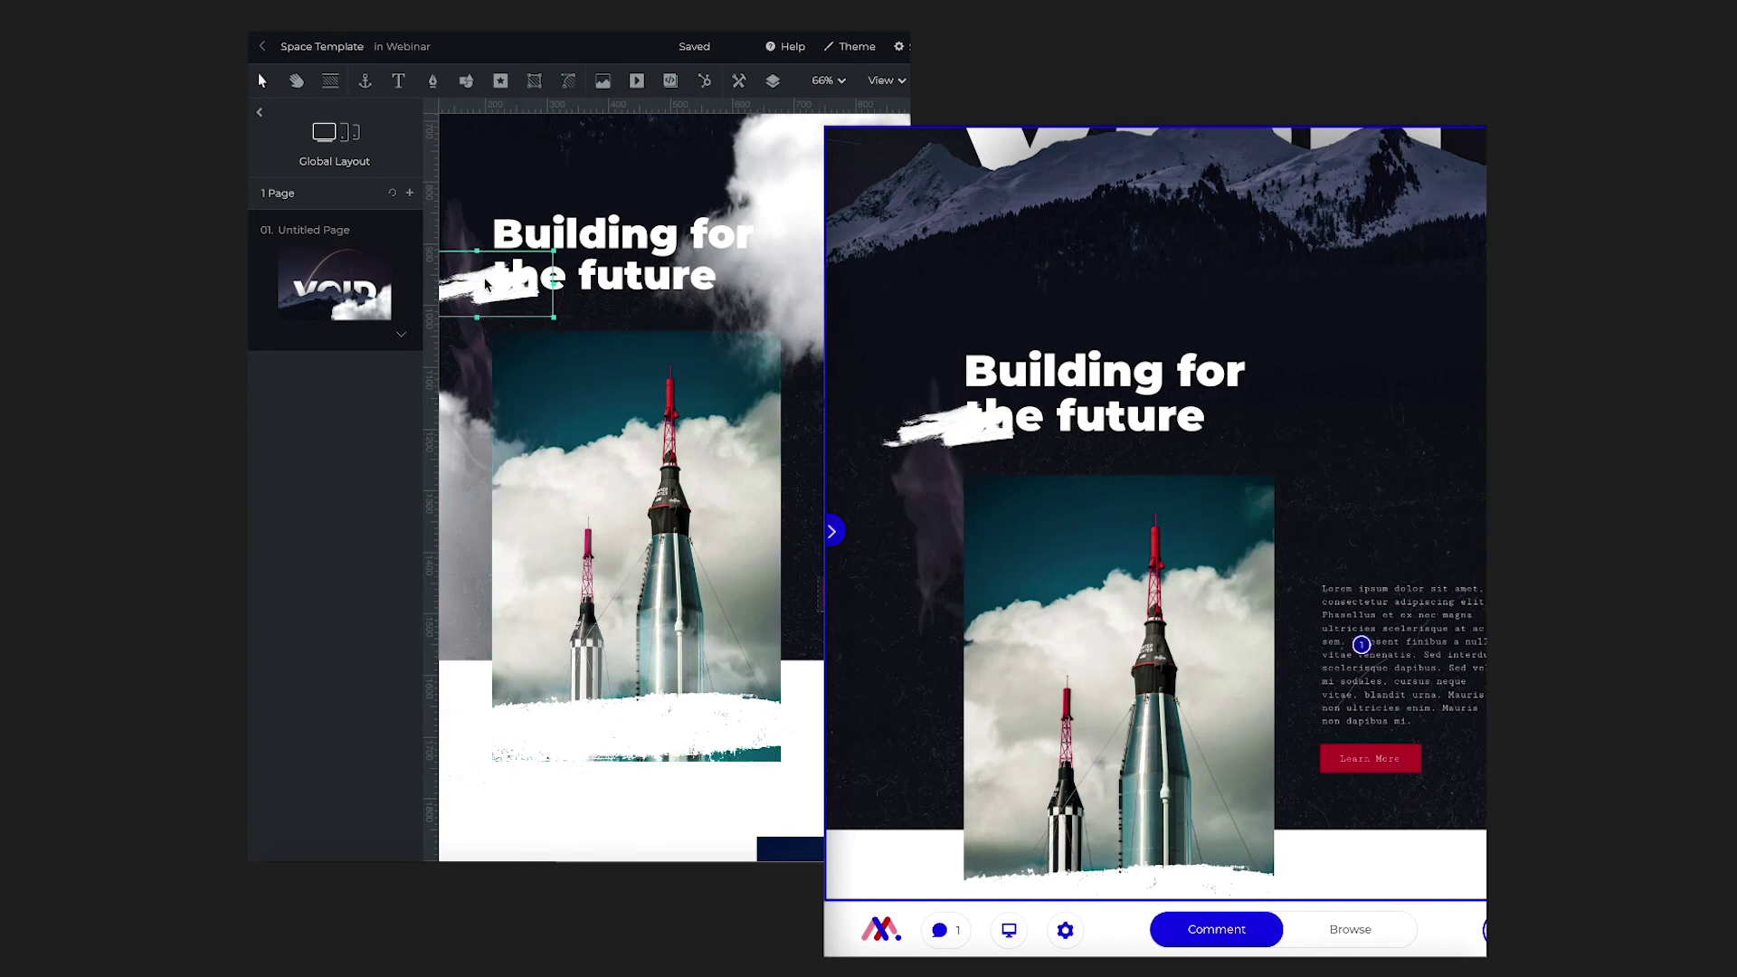
drag(485, 284, 481, 335)
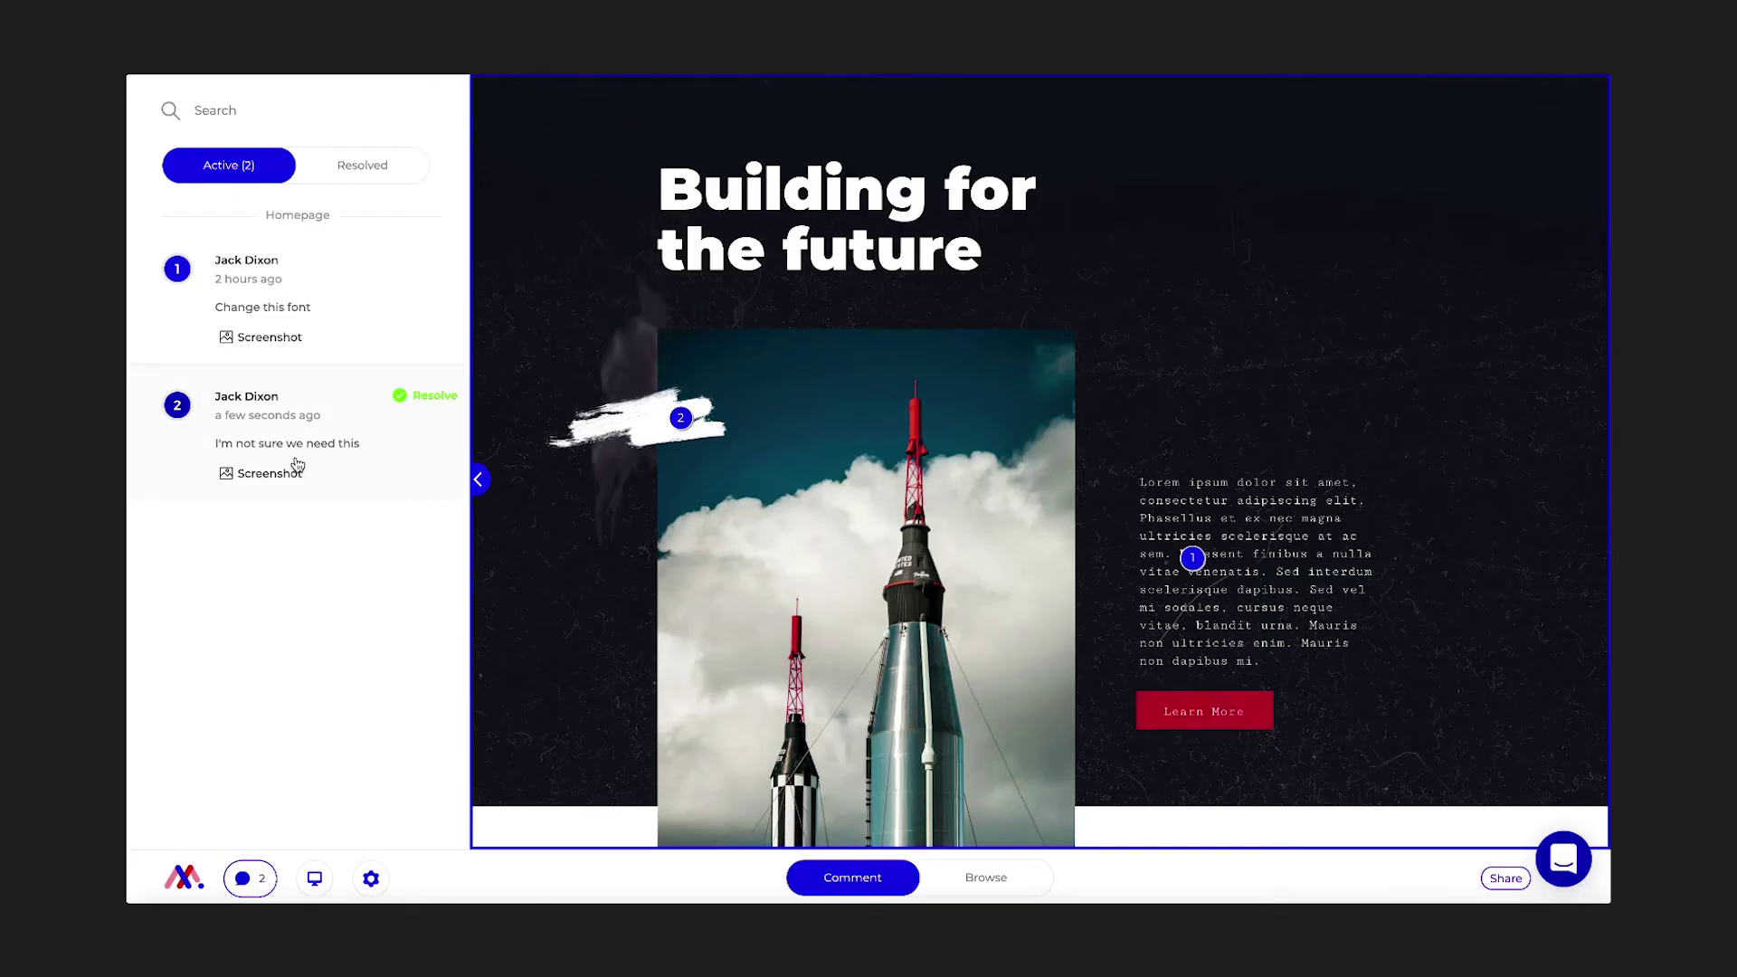
View comment 2's saved screenshot and bring up the invite people to project dialog.
click(298, 464)
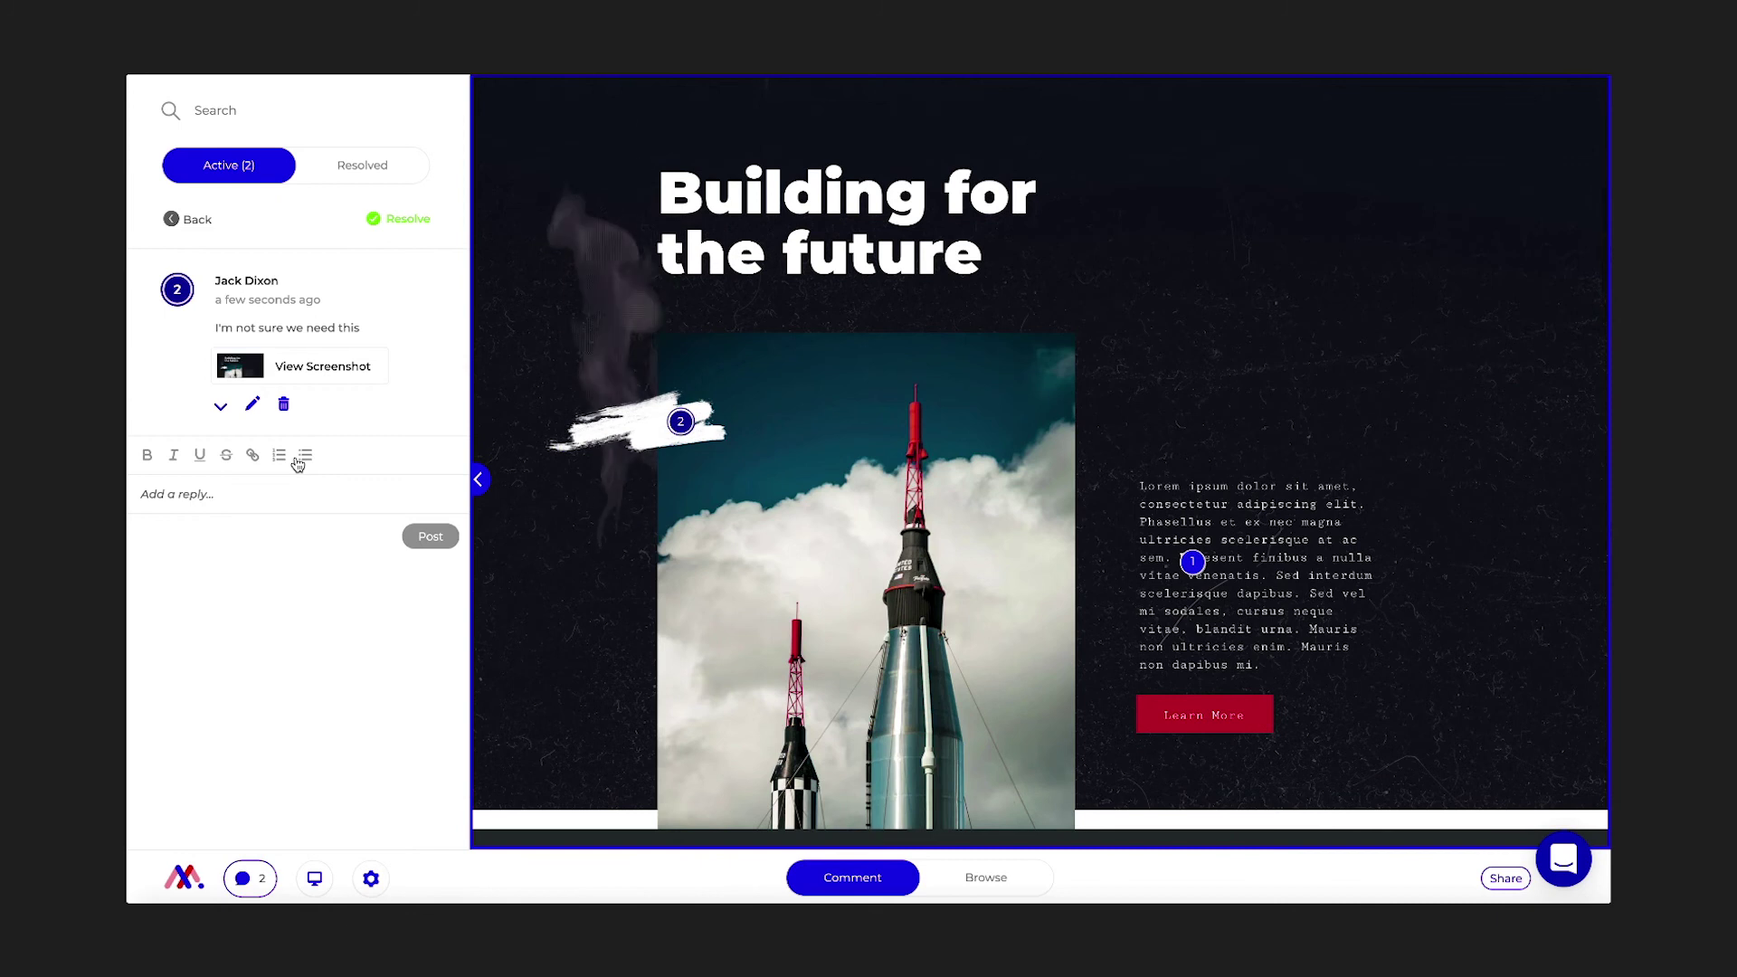
click(301, 379)
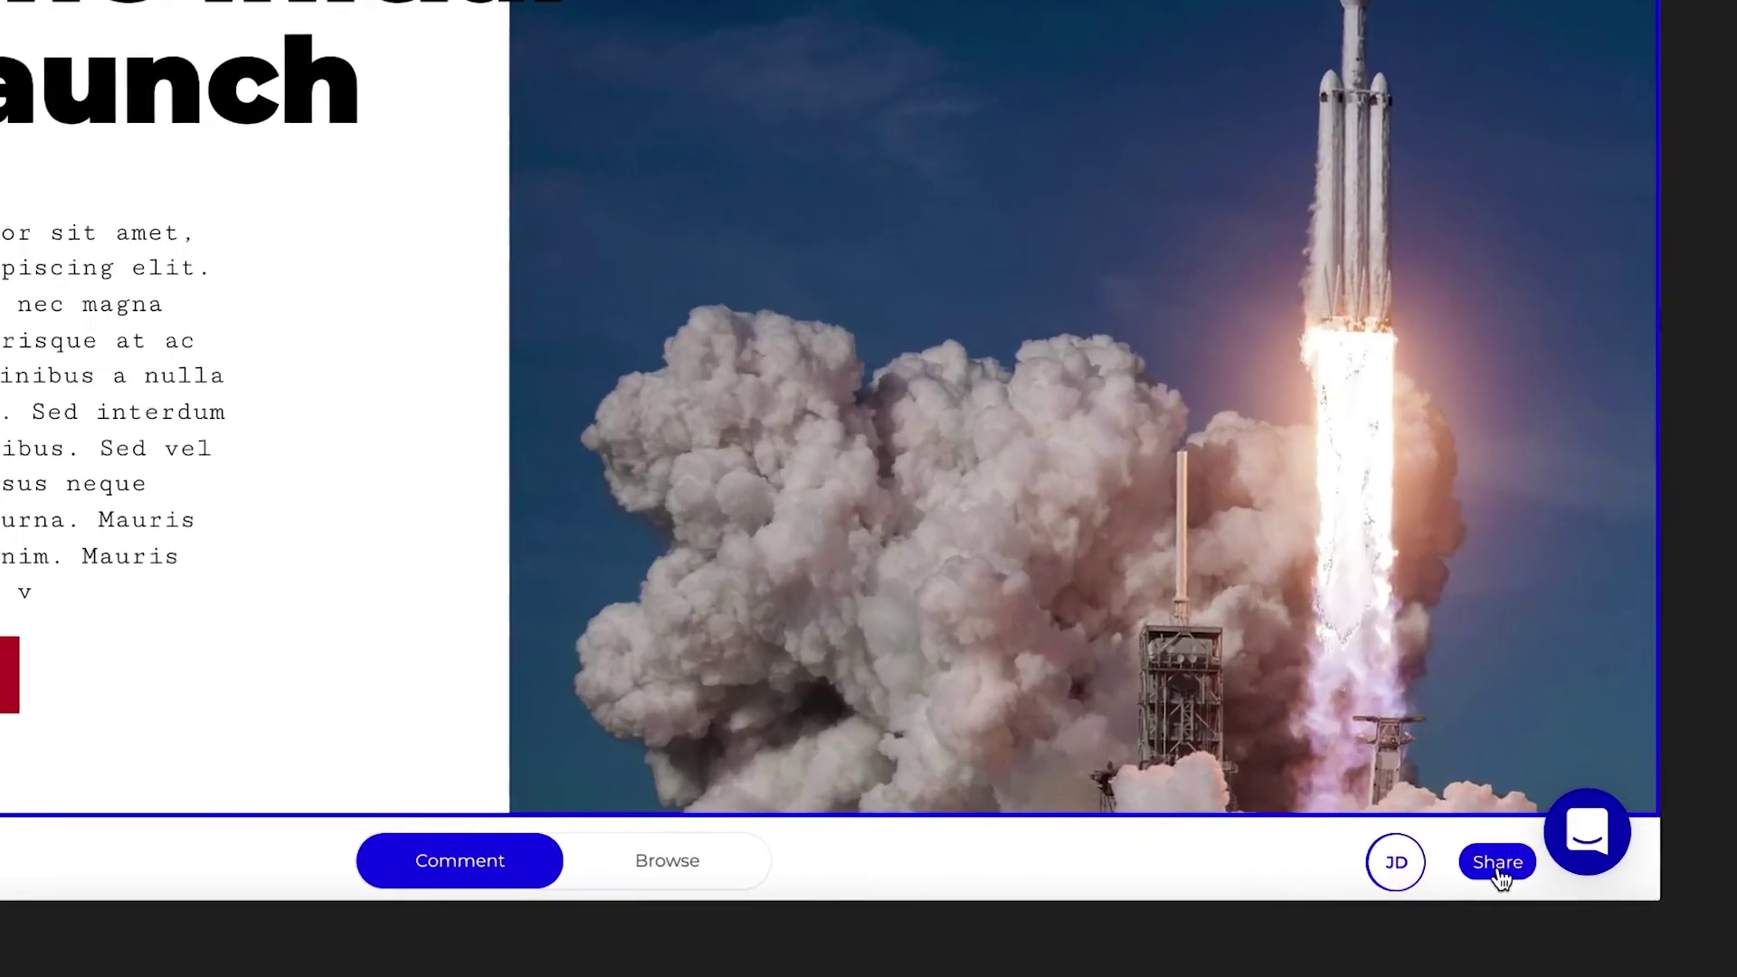
click(1504, 875)
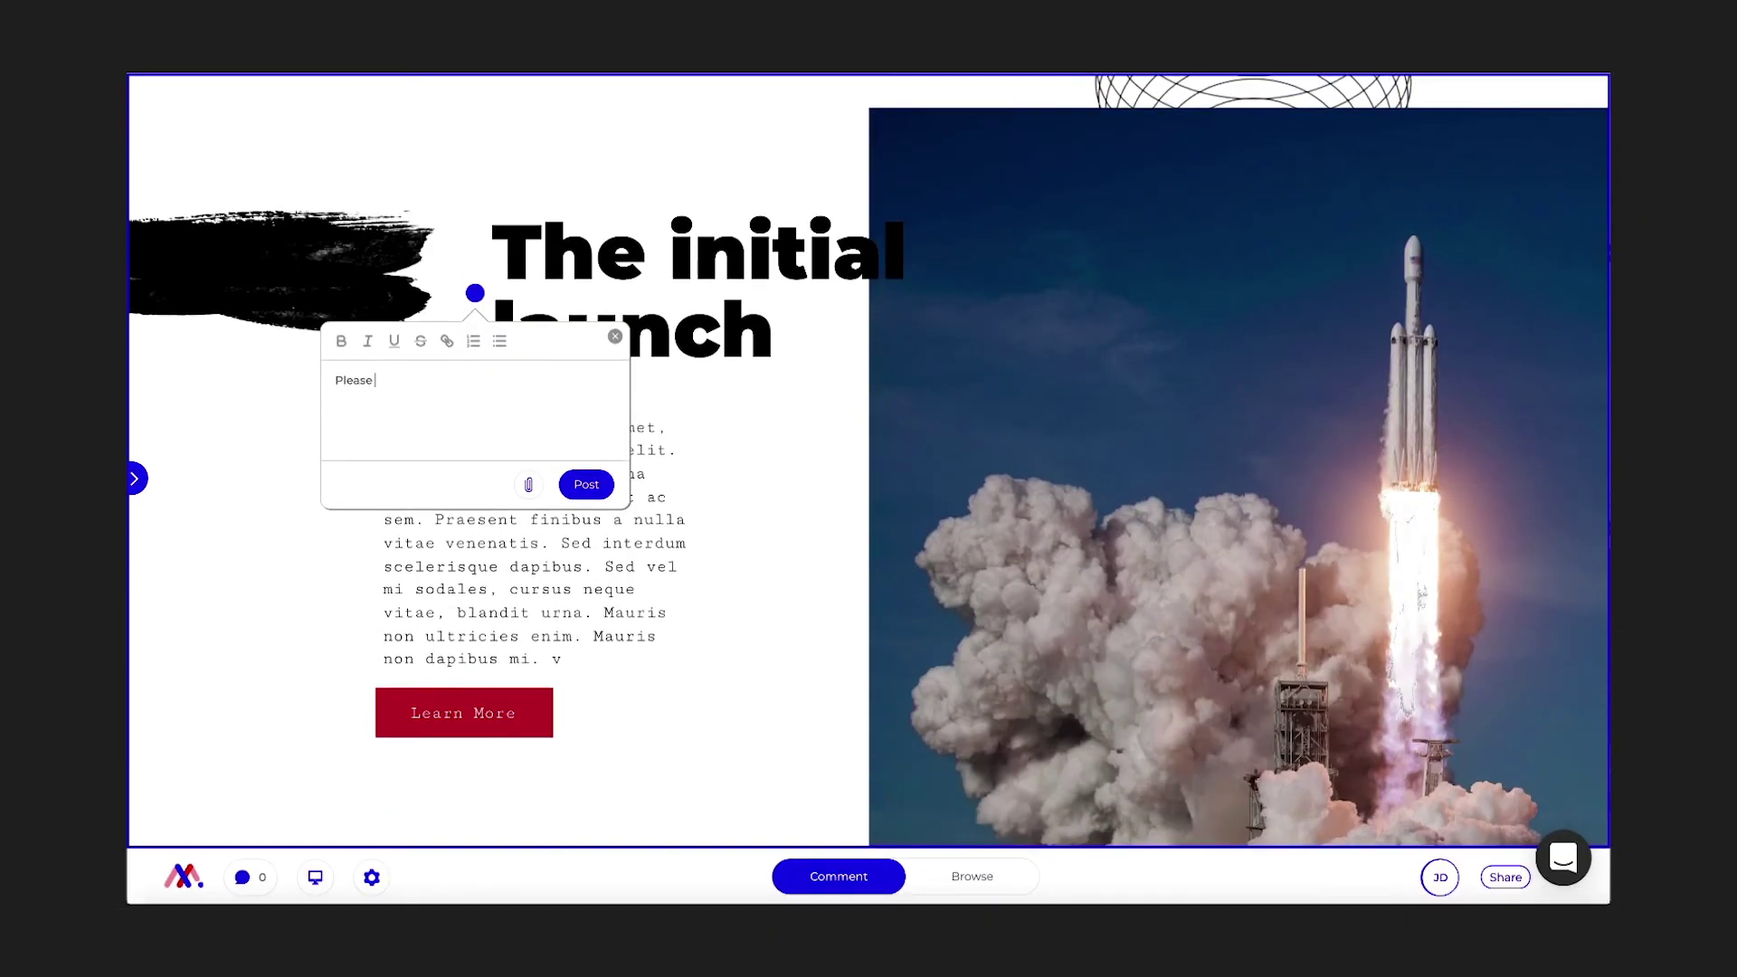
Attach Helvetica Neu Bold.ttf to the new comment on The initial launch heading.
click(522, 493)
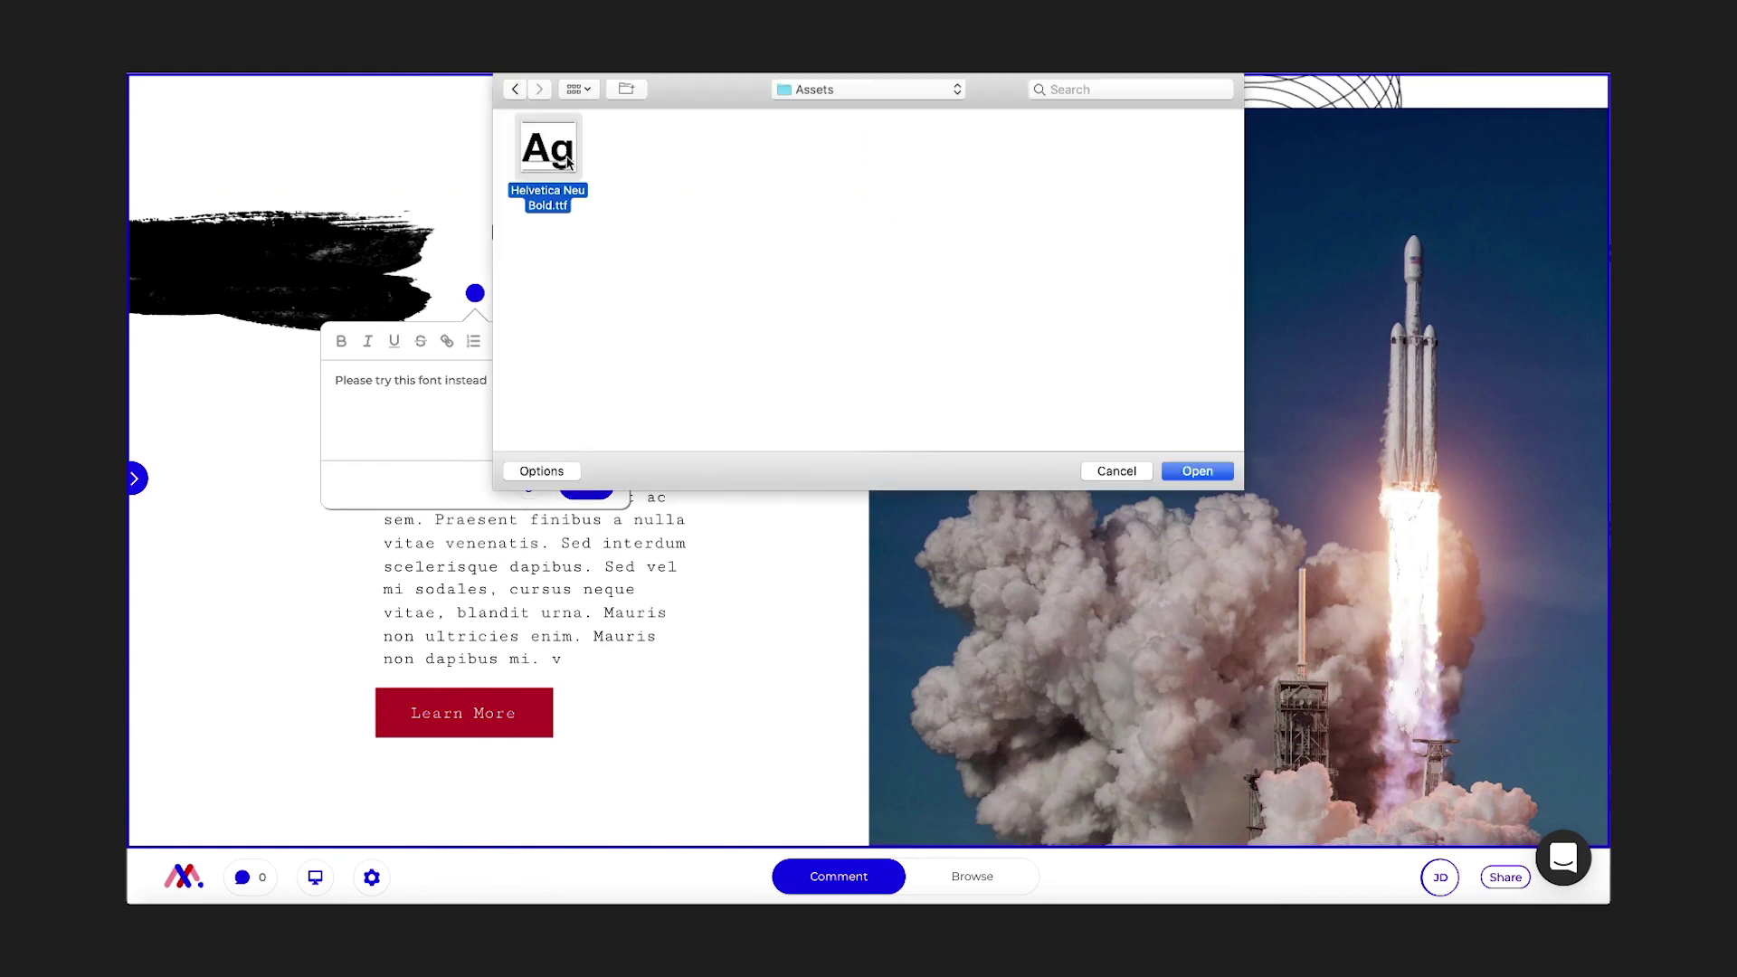
click(1197, 471)
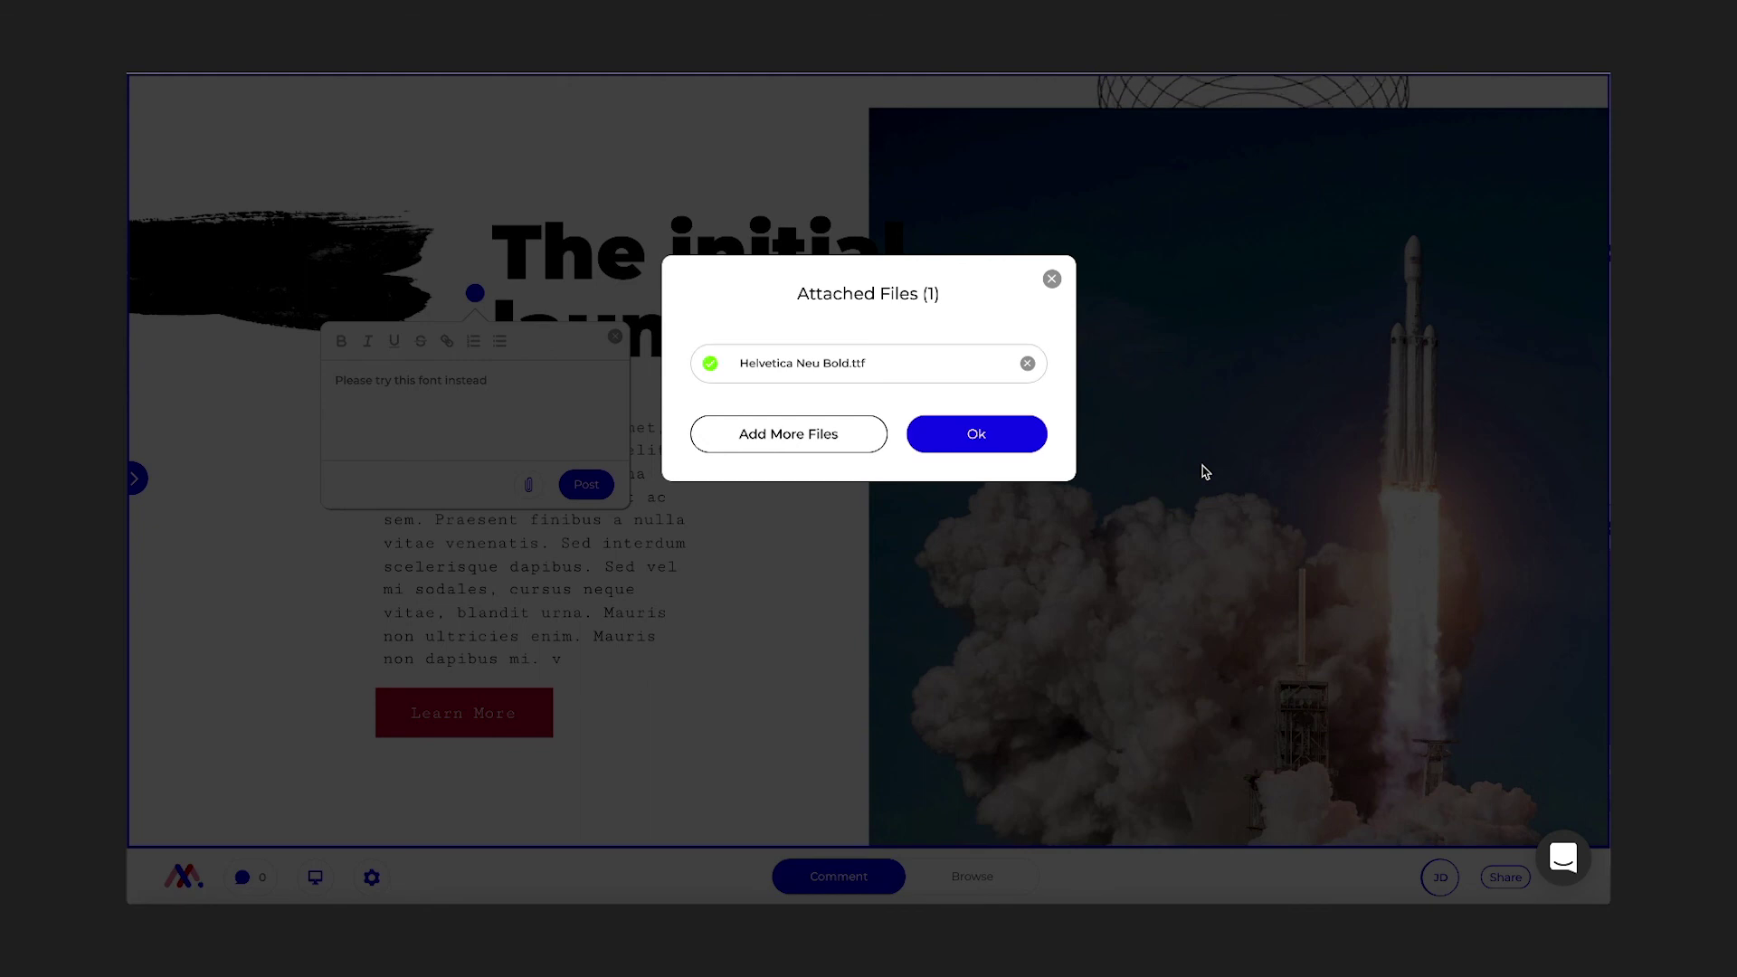
click(1010, 447)
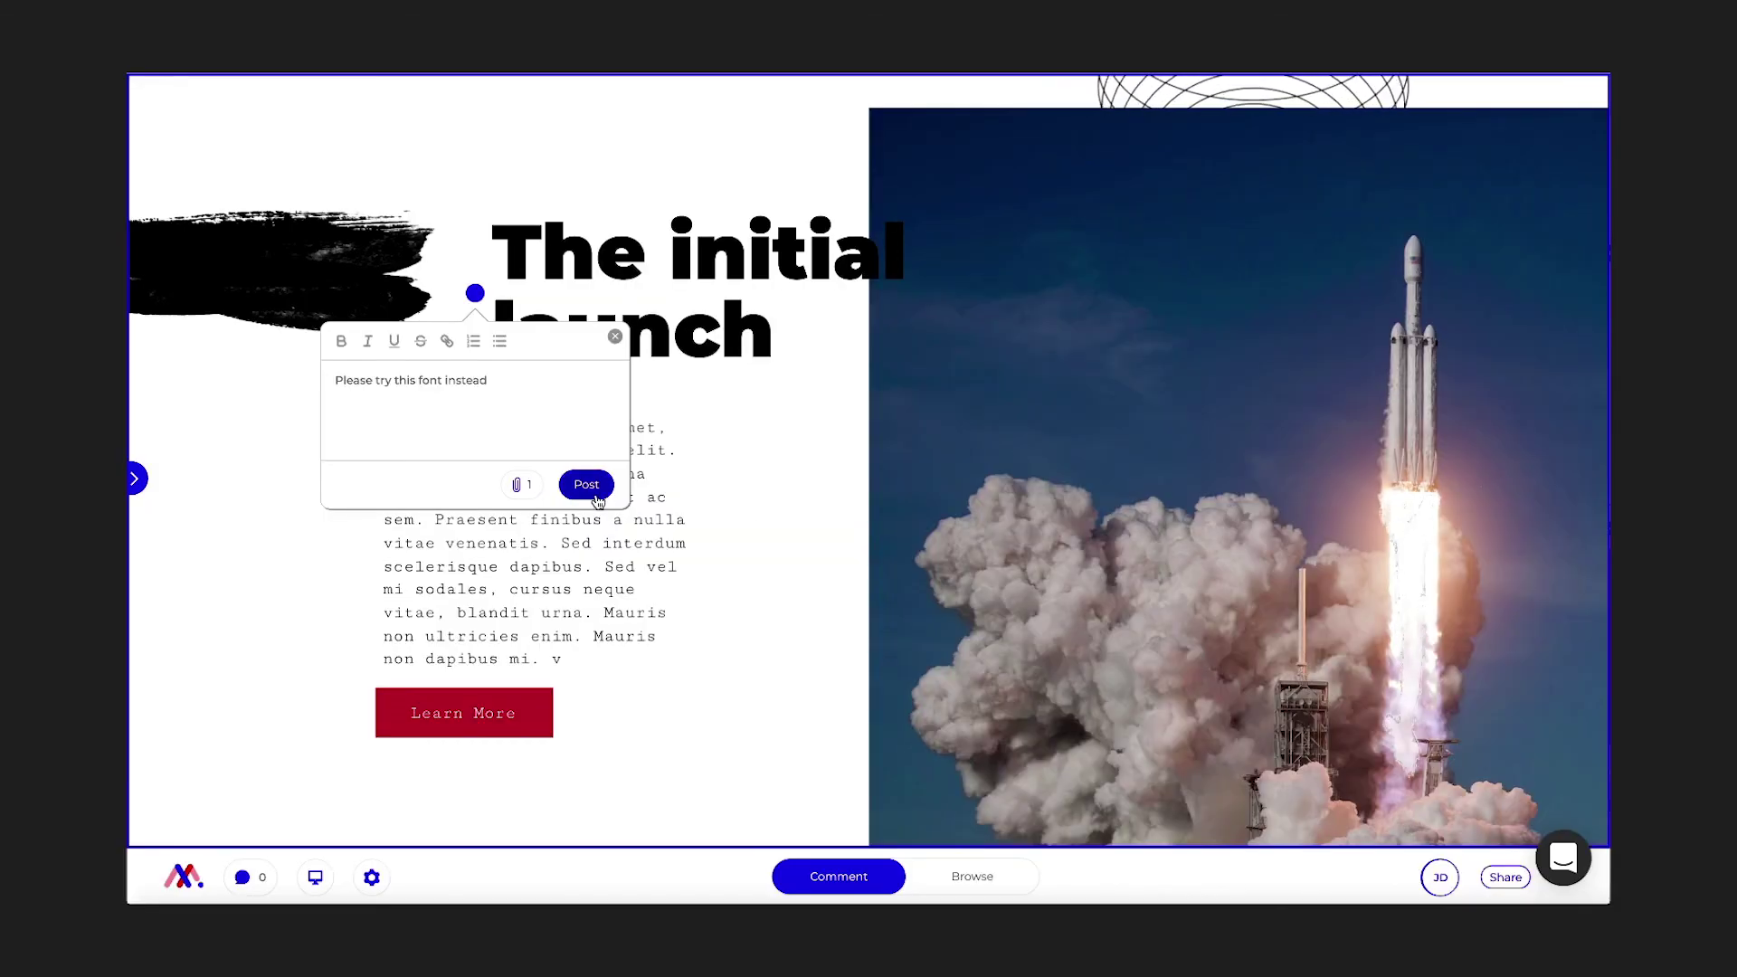